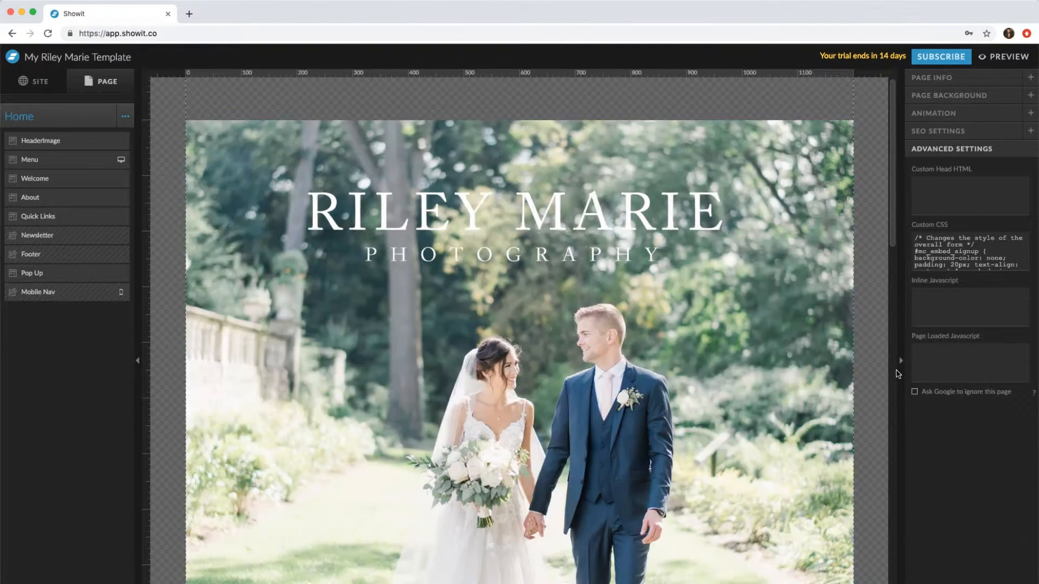
# - Examine the Home page design from header to lower sections in the desktop, mobile and side-by-side layouts
pyautogui.scroll(-9, 413, 306)
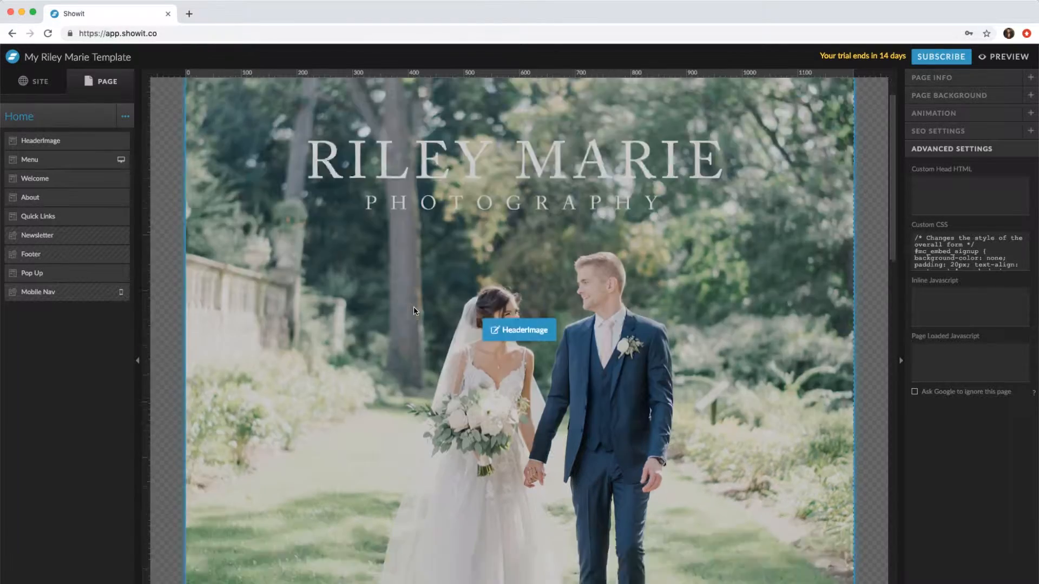
pyautogui.scroll(7, 414, 306)
pyautogui.scroll(2, 413, 310)
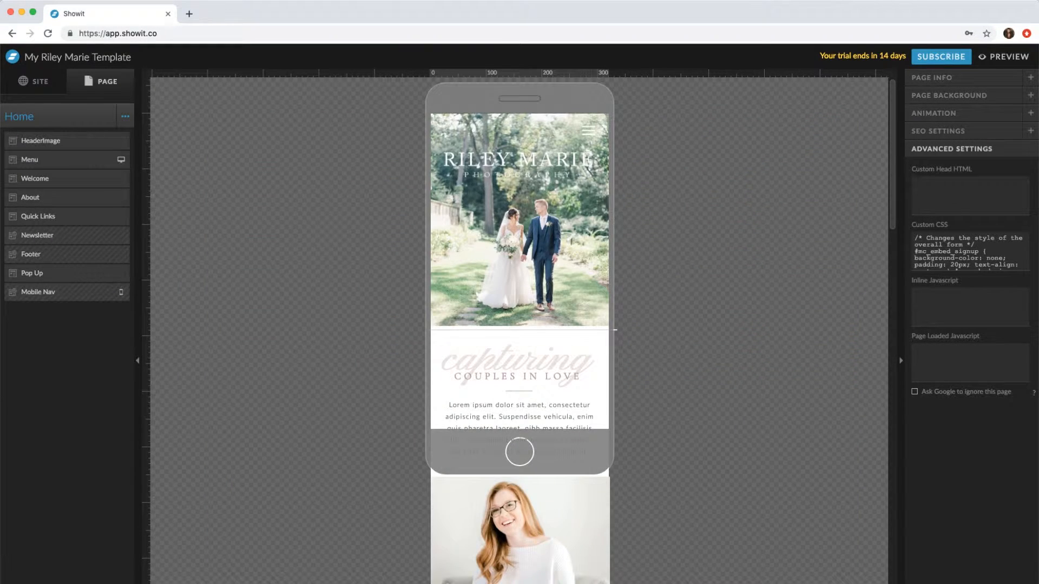
pyautogui.scroll(-15, 503, 372)
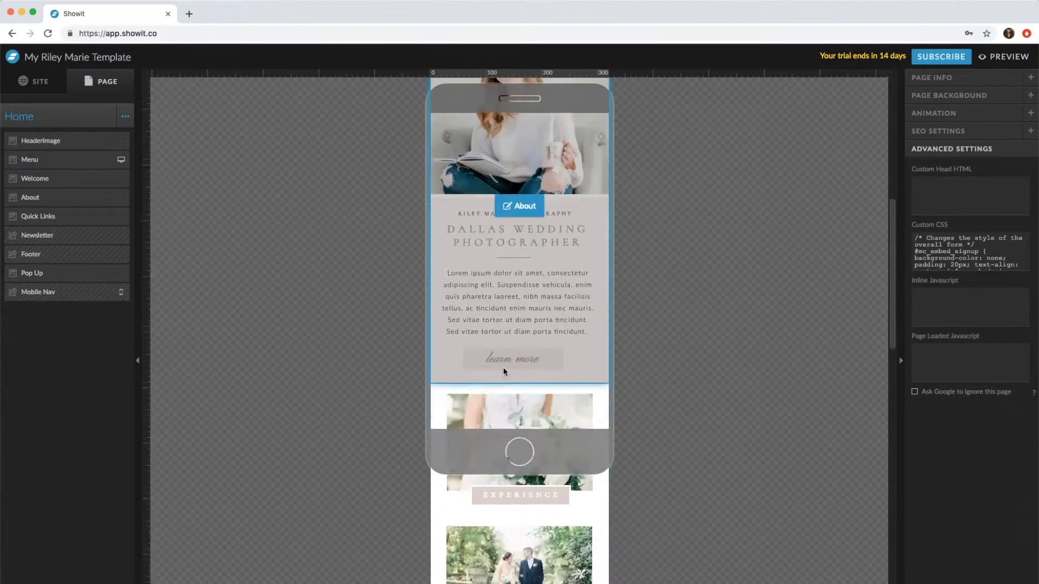
pyautogui.scroll(-5, 504, 372)
pyautogui.scroll(20, 504, 372)
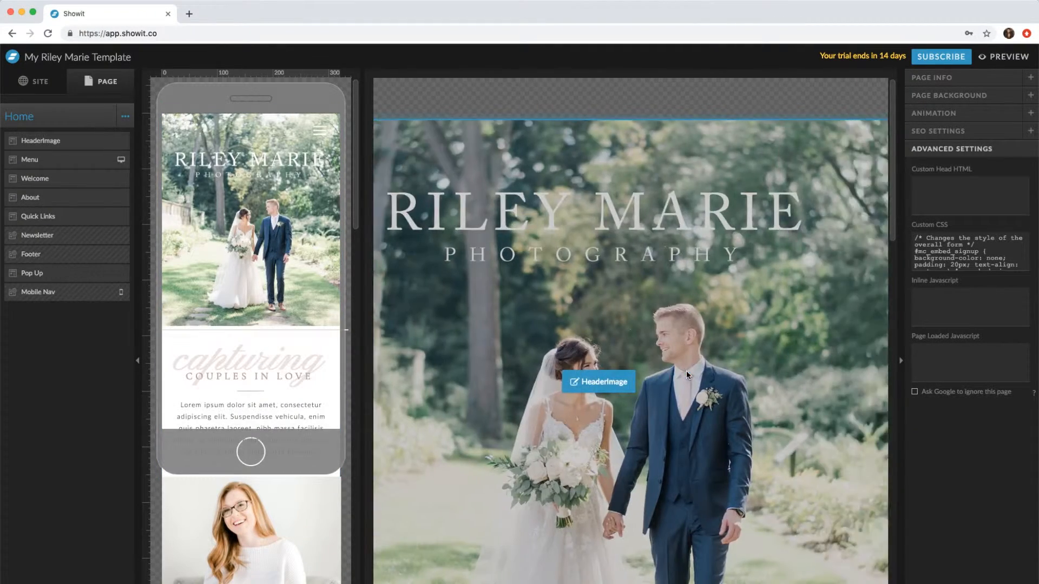
pyautogui.scroll(-5, 686, 371)
pyautogui.scroll(-4, 293, 264)
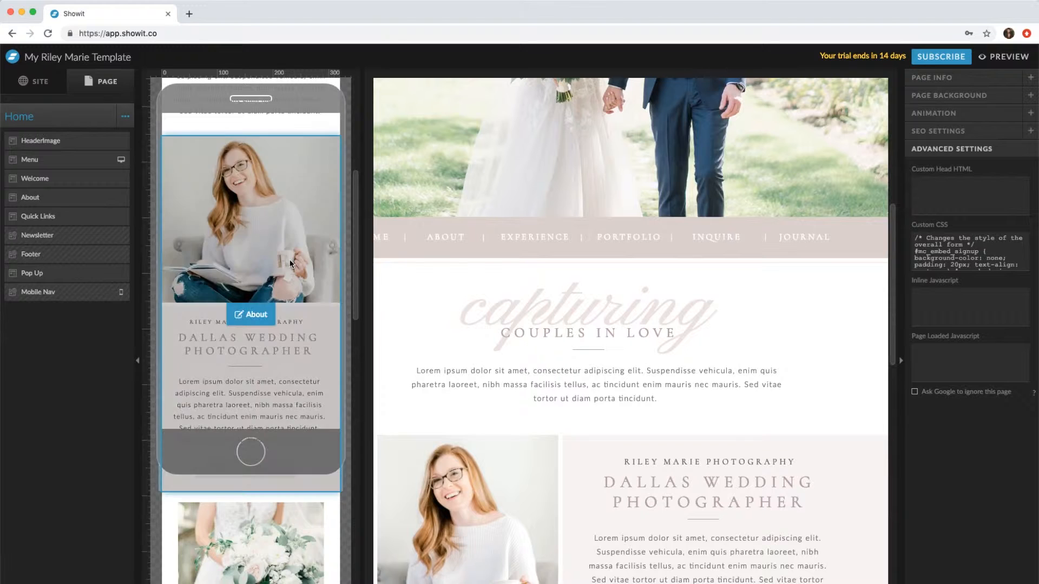
pyautogui.scroll(-3, 290, 259)
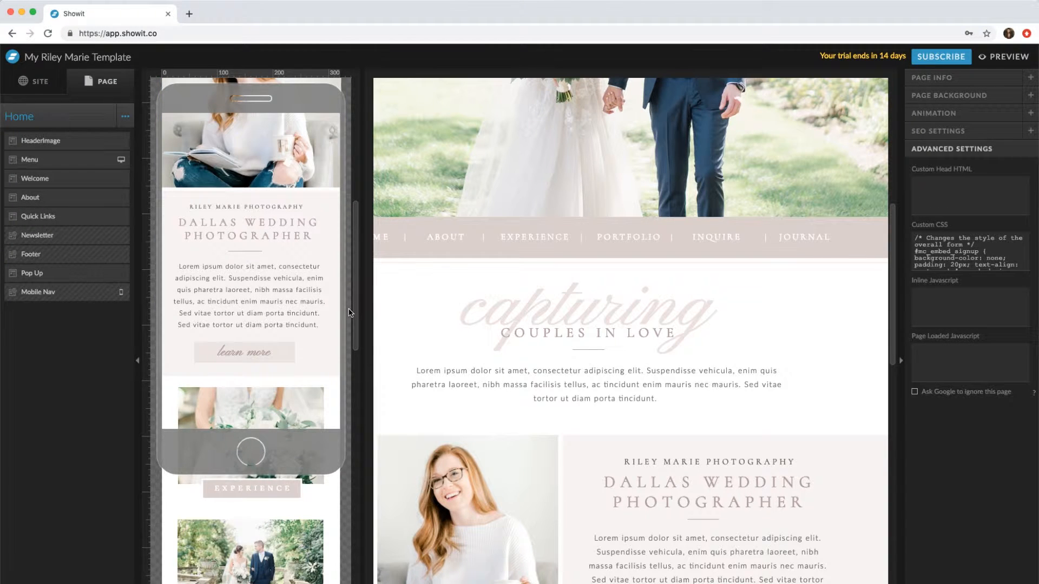
pyautogui.scroll(10, 351, 313)
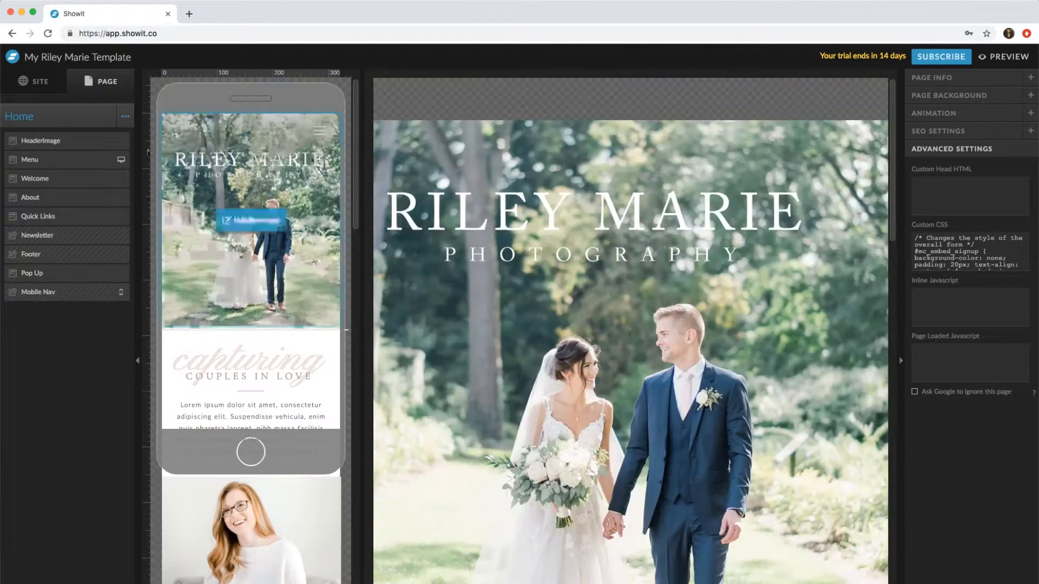
# - Compare the site-wide settings and page list with the canvas list of the Home page
pyautogui.click(37, 86)
pyautogui.click(108, 84)
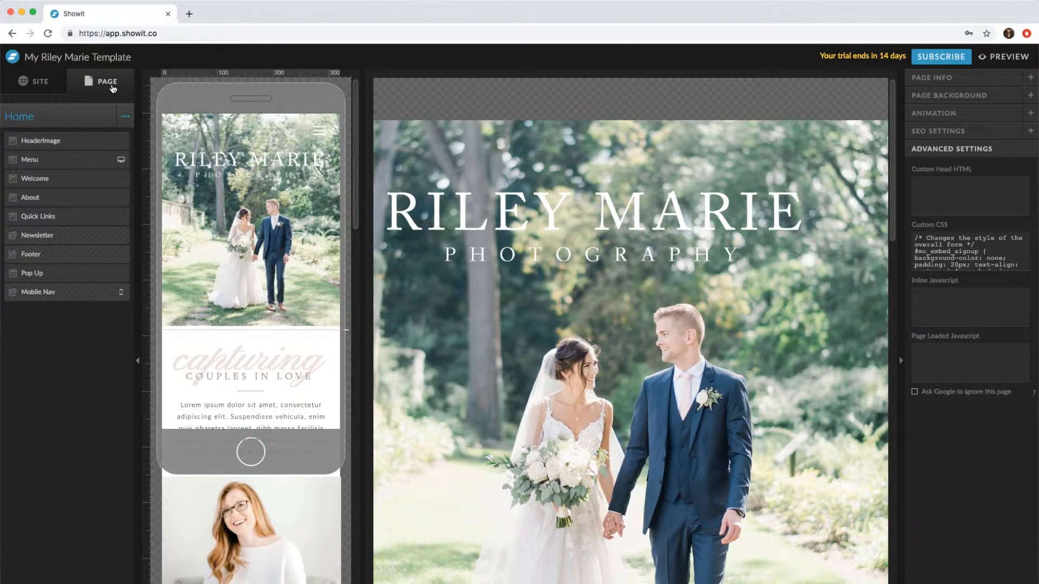
pyautogui.click(45, 88)
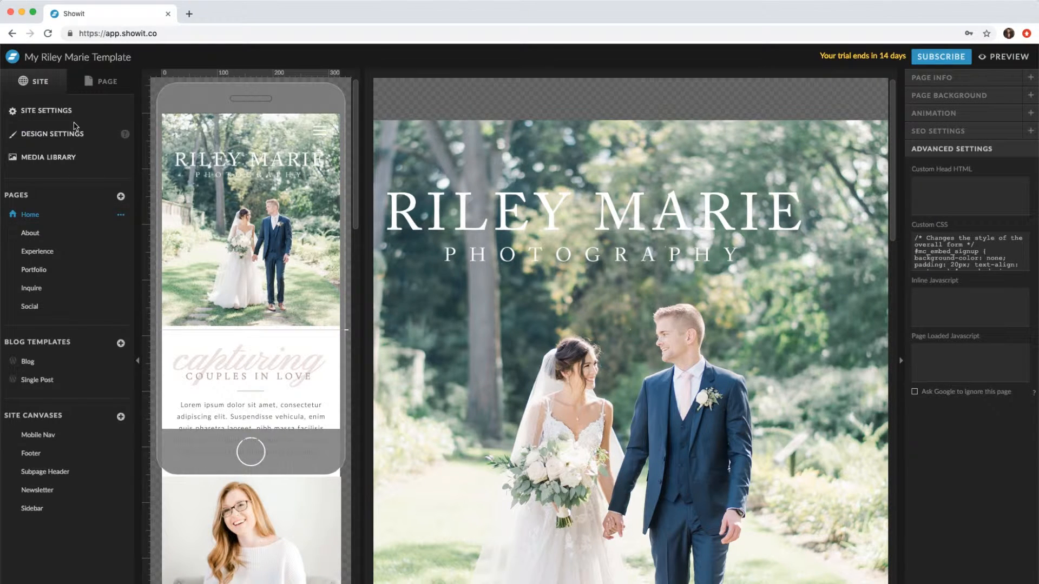
pyautogui.click(101, 82)
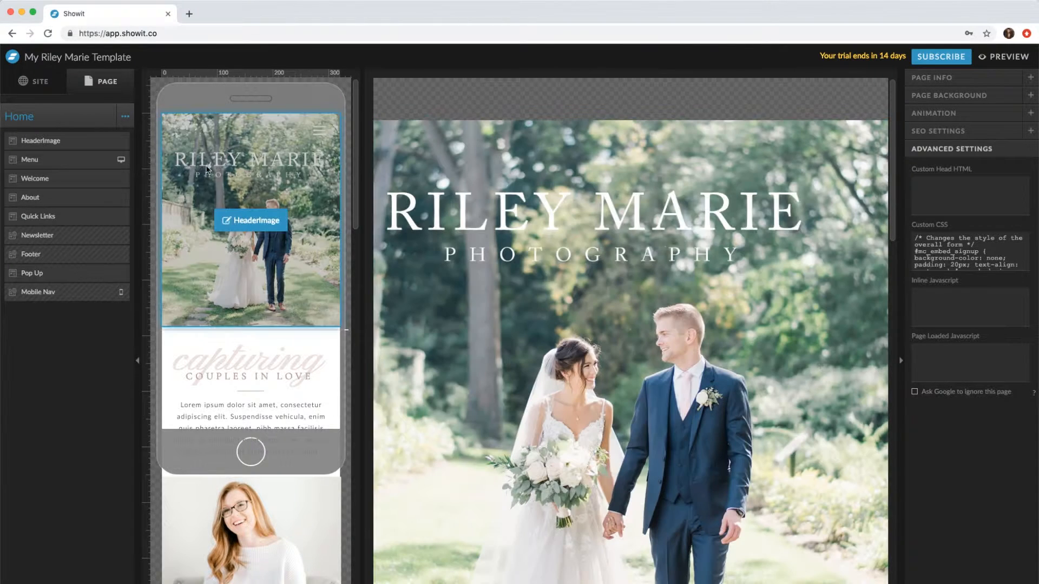
# - Open the About page, show its list of canvases and look over its desktop layout
pyautogui.click(40, 82)
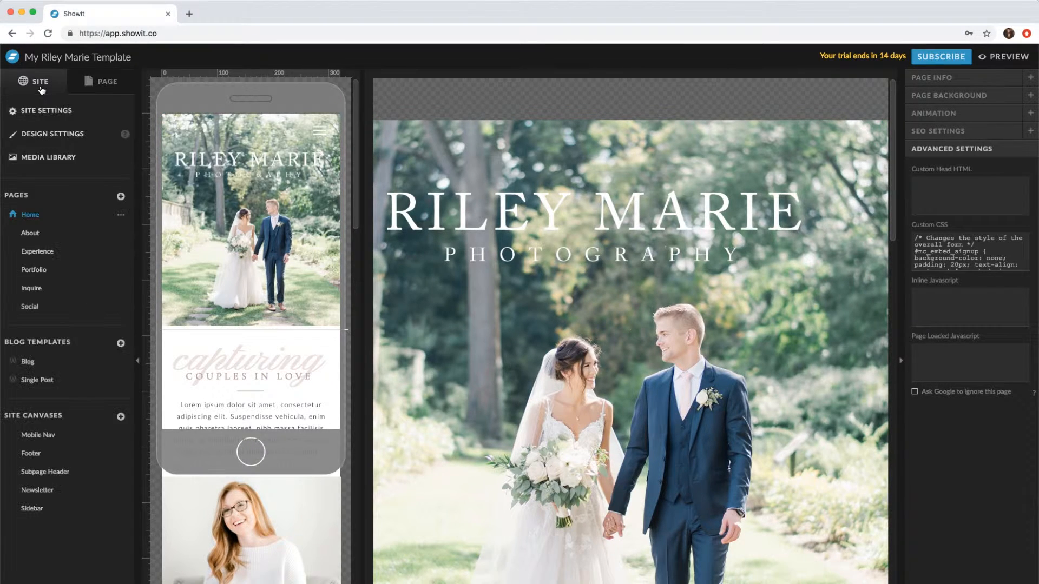
pyautogui.click(30, 234)
pyautogui.click(106, 85)
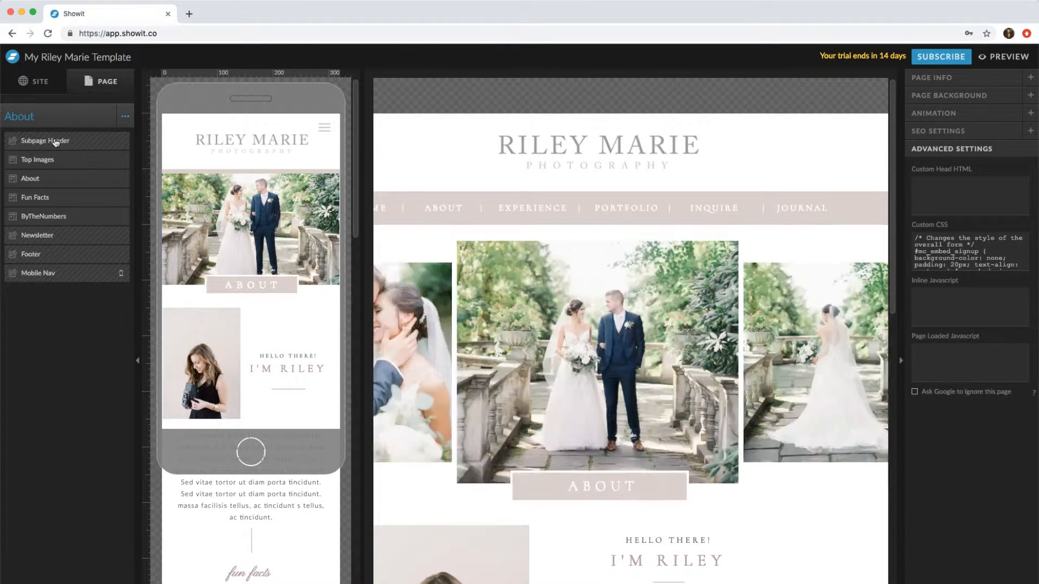
pyautogui.scroll(-4, 390, 250)
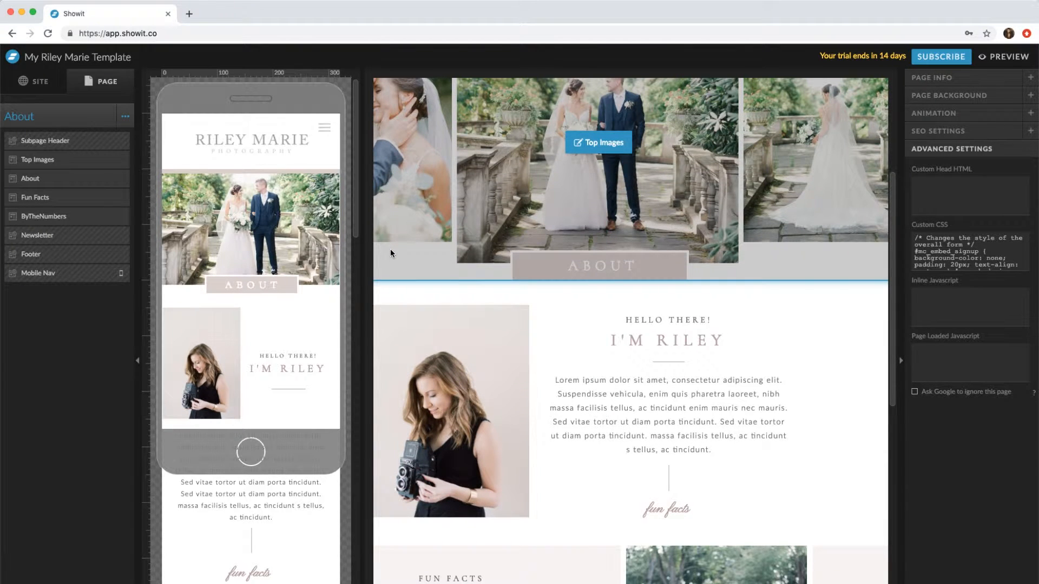
pyautogui.scroll(4, 391, 249)
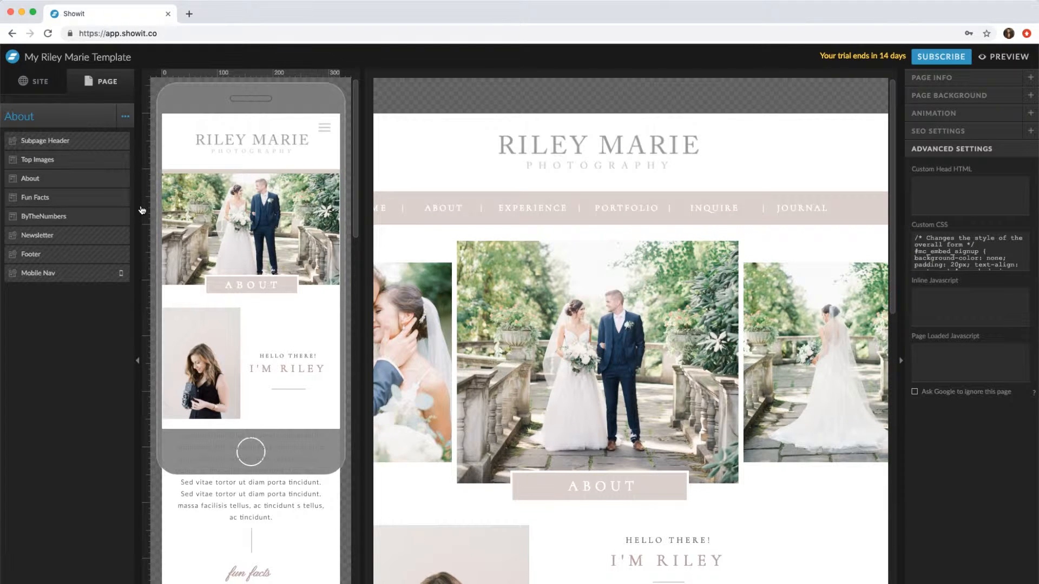
# - Go through the About page's canvases from Subpage Header and Top Images to About and Fun Facts
pyautogui.click(36, 140)
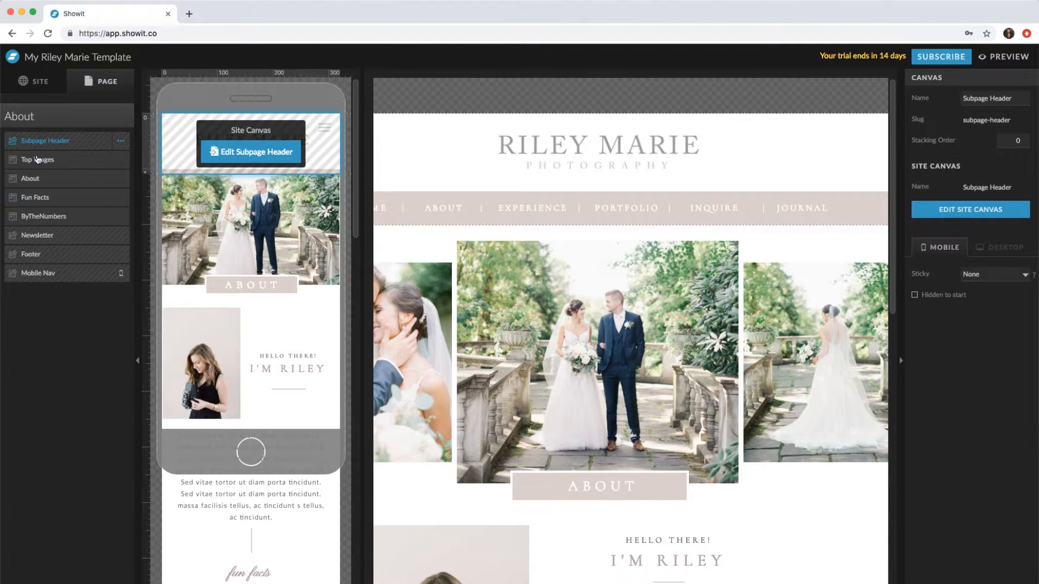
pyautogui.click(37, 159)
pyautogui.click(36, 271)
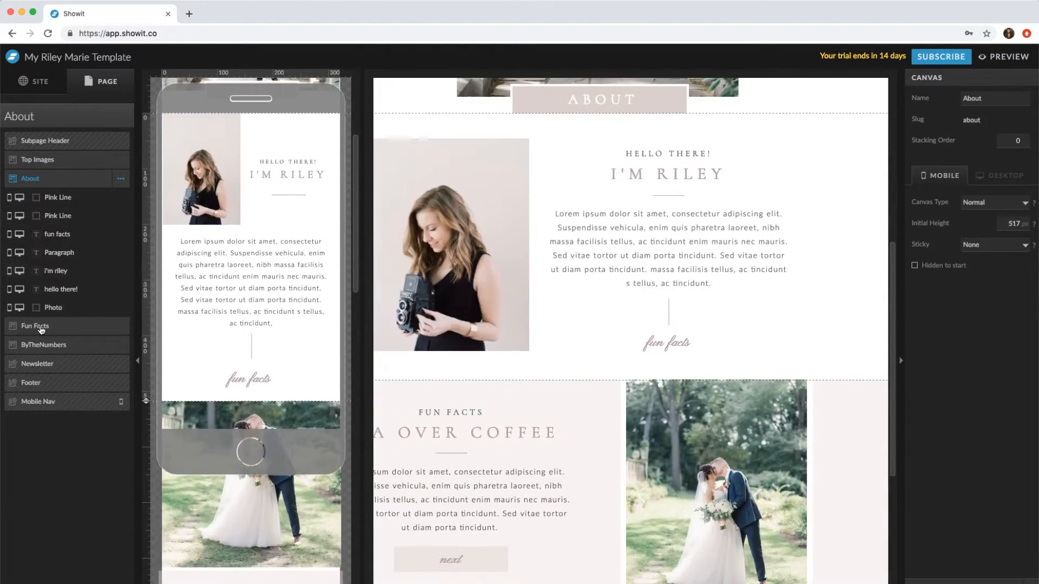
pyautogui.click(40, 327)
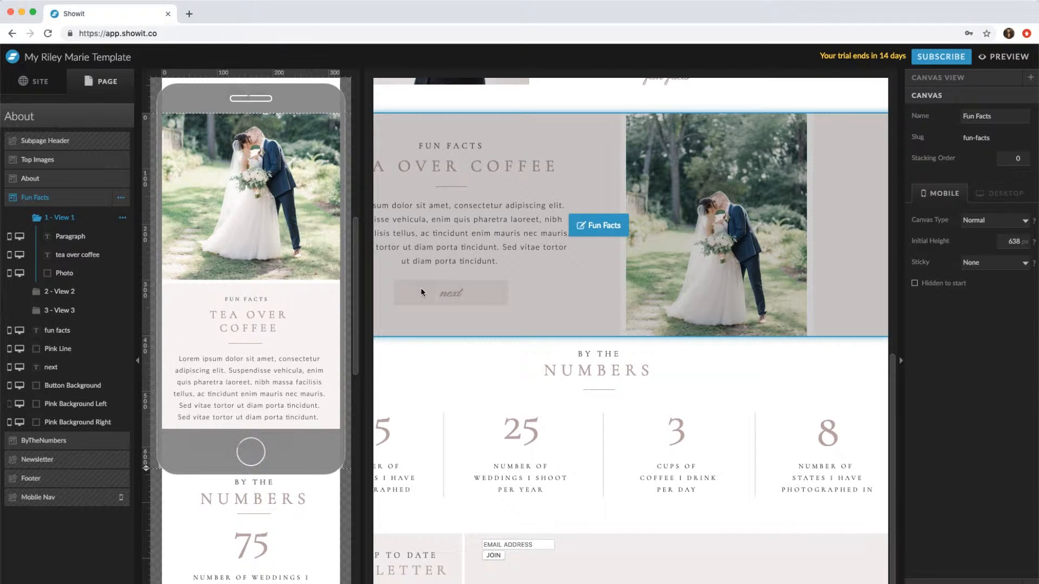
# - Select the About canvas in the desktop layout and switch the workspace to the desktop view only
pyautogui.scroll(2, 421, 293)
pyautogui.scroll(5, 420, 292)
pyautogui.click(561, 338)
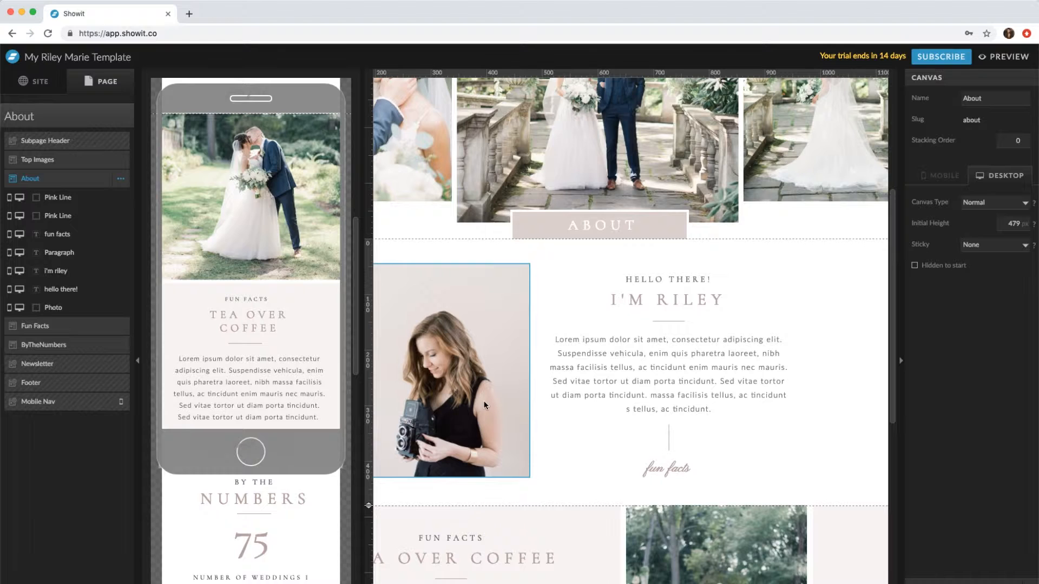
pyautogui.hscroll(-3, 382, 281)
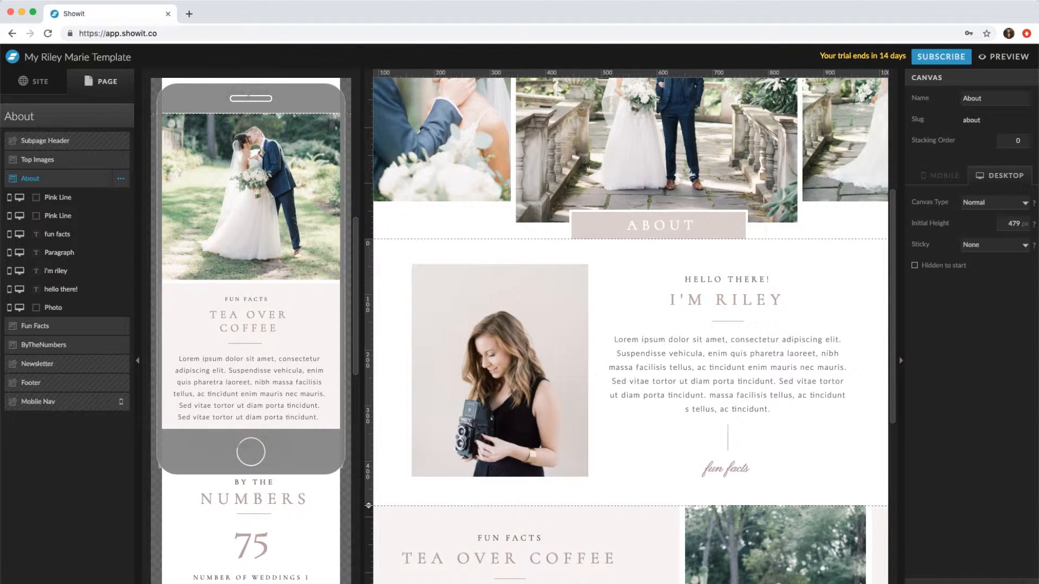
pyautogui.moveTo(363, 420); pyautogui.dragTo(402, 422)
pyautogui.click(417, 392)
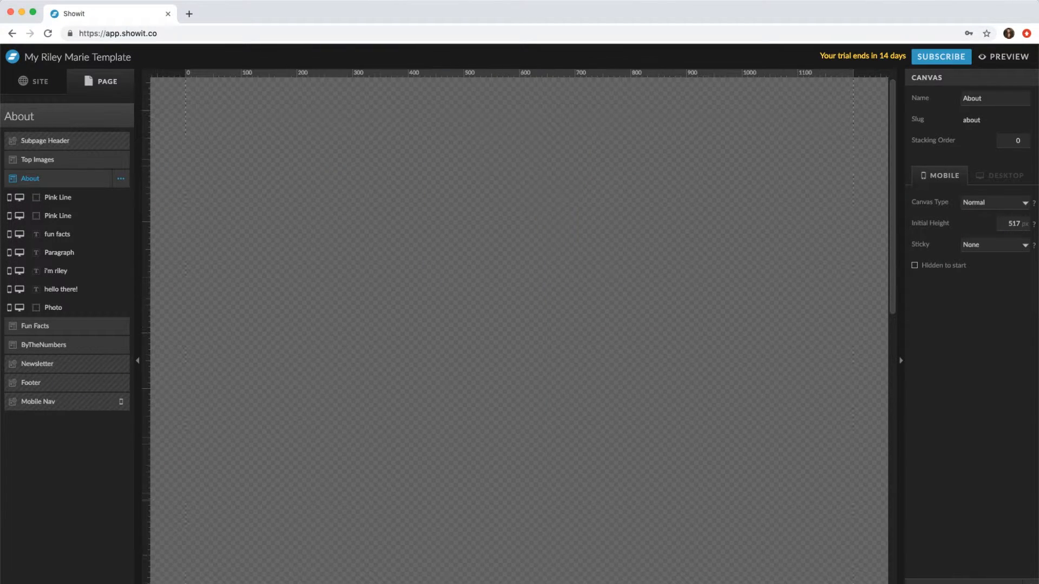
# - Extend the About canvas's desktop height to about 520 px by moving its lower boundary down
pyautogui.scroll(-3, 417, 392)
pyautogui.click(417, 392)
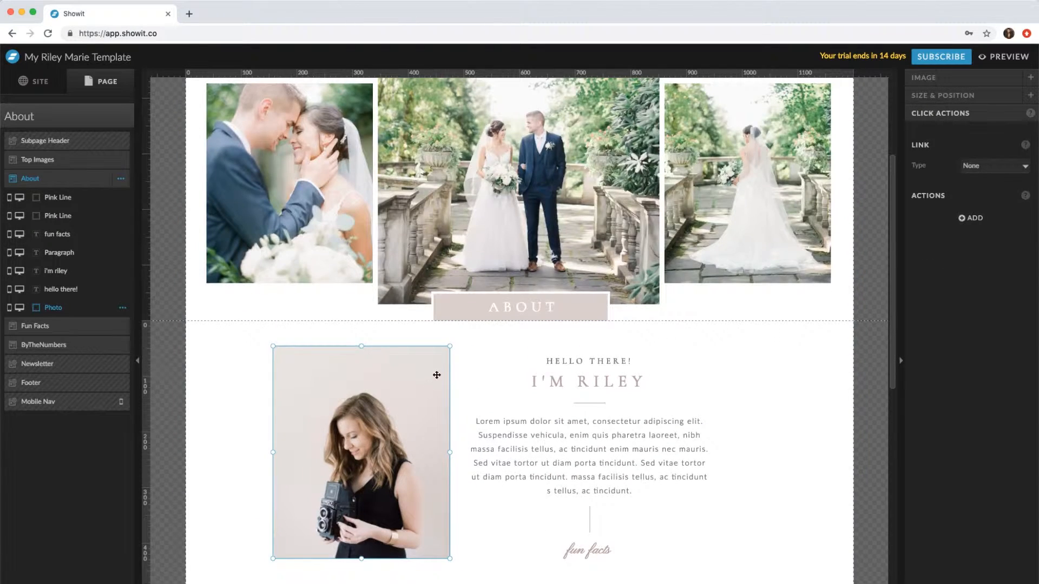
pyautogui.click(461, 373)
pyautogui.scroll(-3, 463, 379)
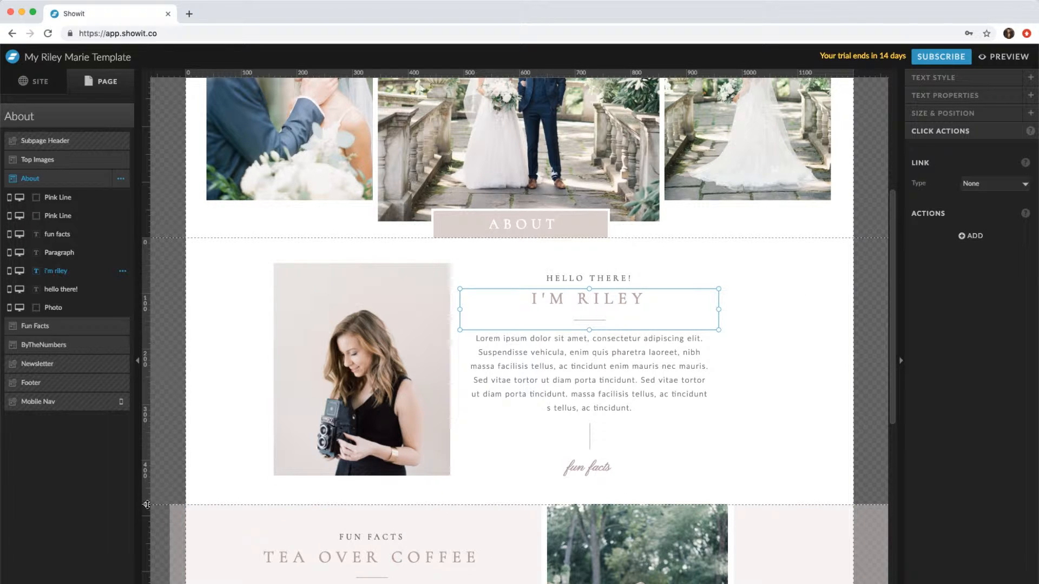
pyautogui.moveTo(147, 504); pyautogui.dragTo(146, 530)
# - Inspect individual elements of the About canvas, including a pink line, the fun facts text, the paragraph and the photo
pyautogui.click(62, 197)
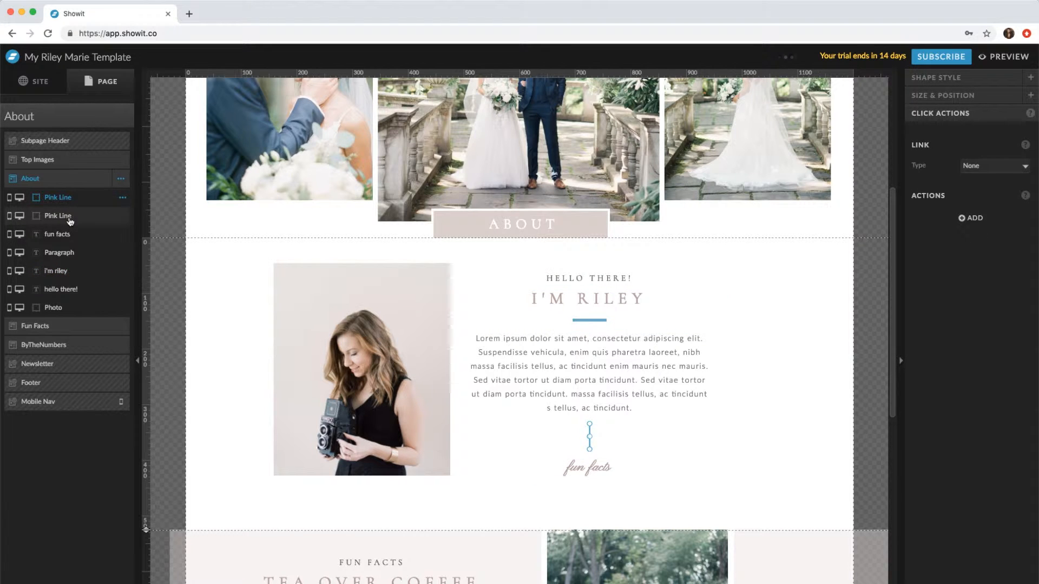
pyautogui.click(59, 234)
pyautogui.click(60, 252)
pyautogui.click(72, 308)
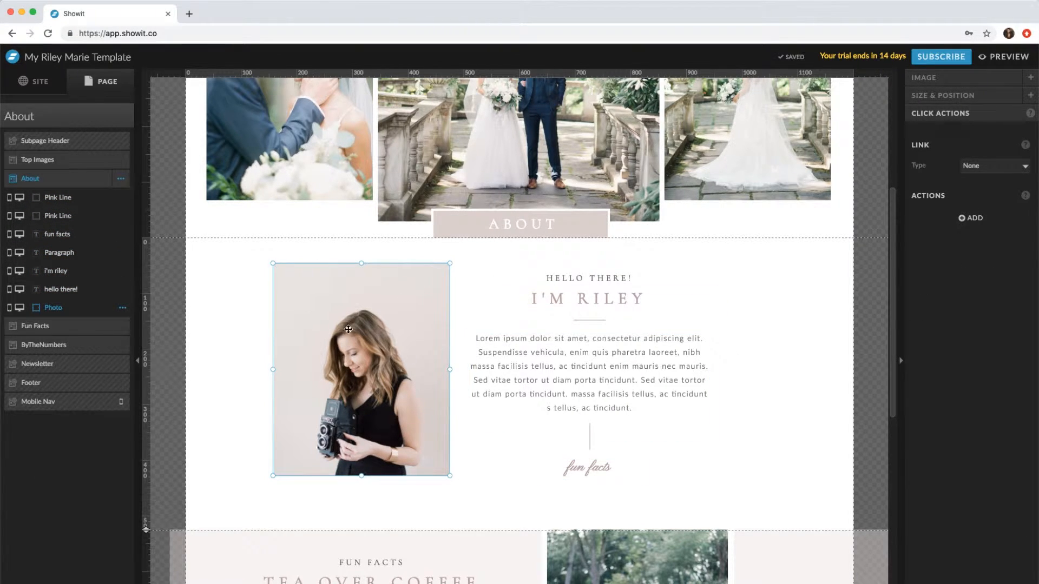
# - Select the Fun Facts canvas and display its View 2 and View 3 in turn
pyautogui.scroll(-5, 348, 329)
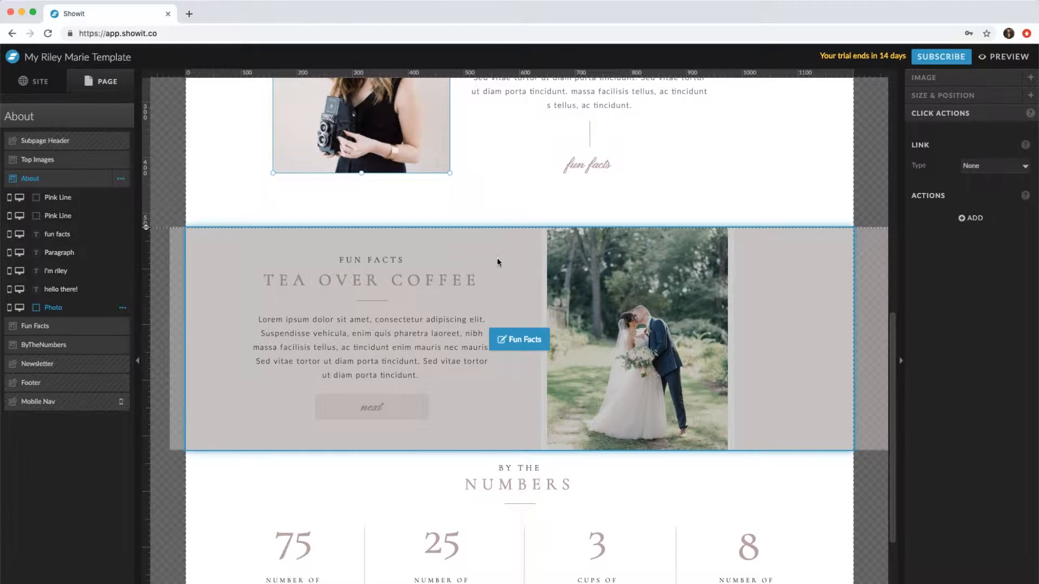
pyautogui.click(497, 258)
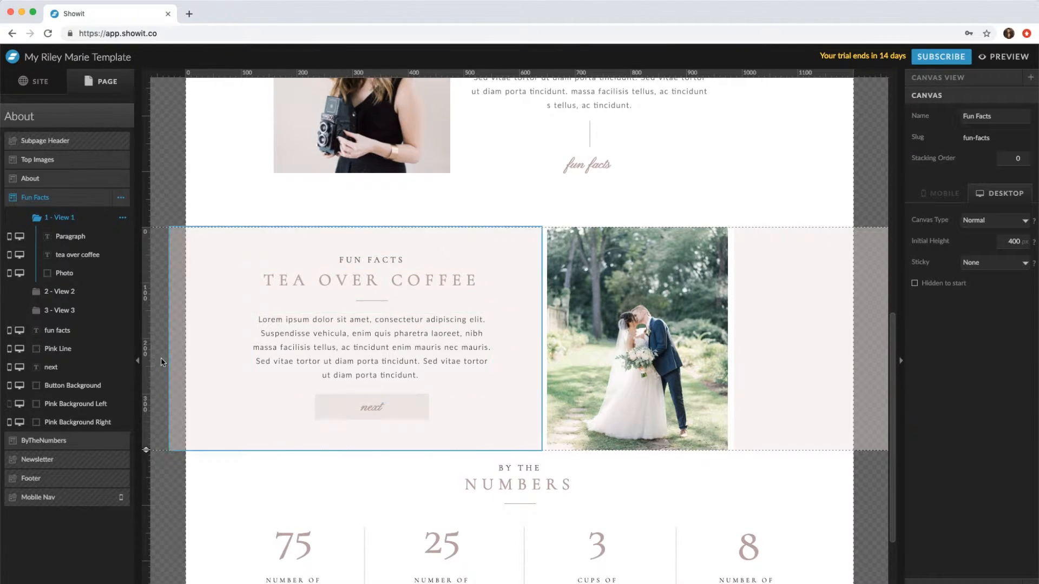
pyautogui.click(81, 294)
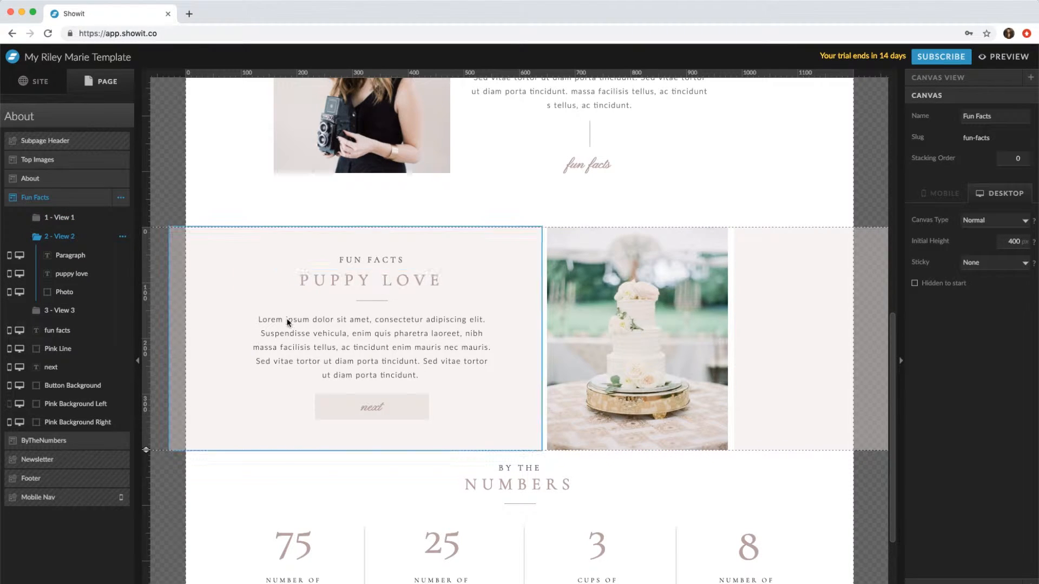
pyautogui.click(61, 310)
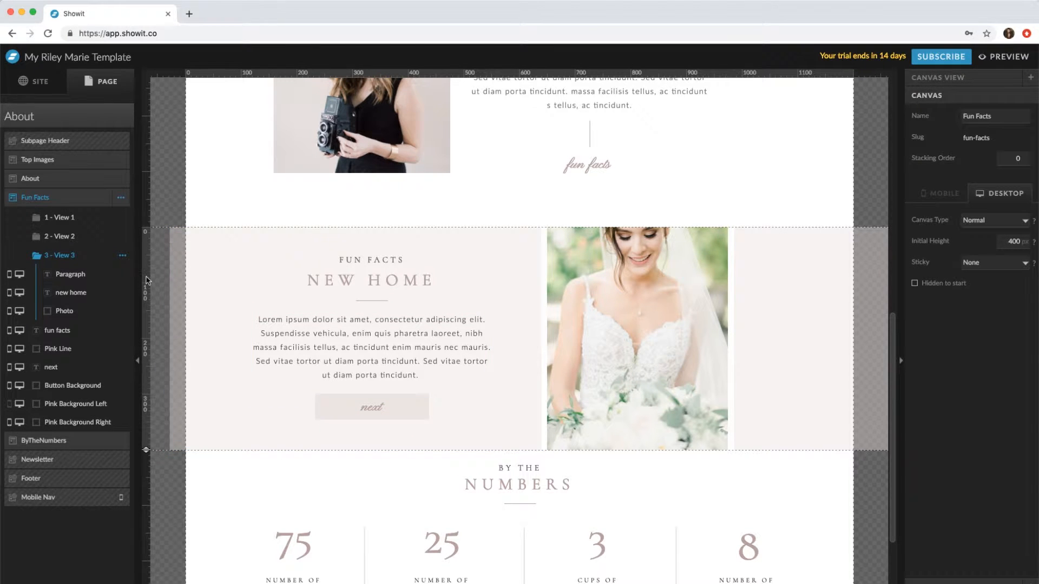
# - Open the Subpage Header site canvas for editing from the About page
pyautogui.scroll(10, 401, 296)
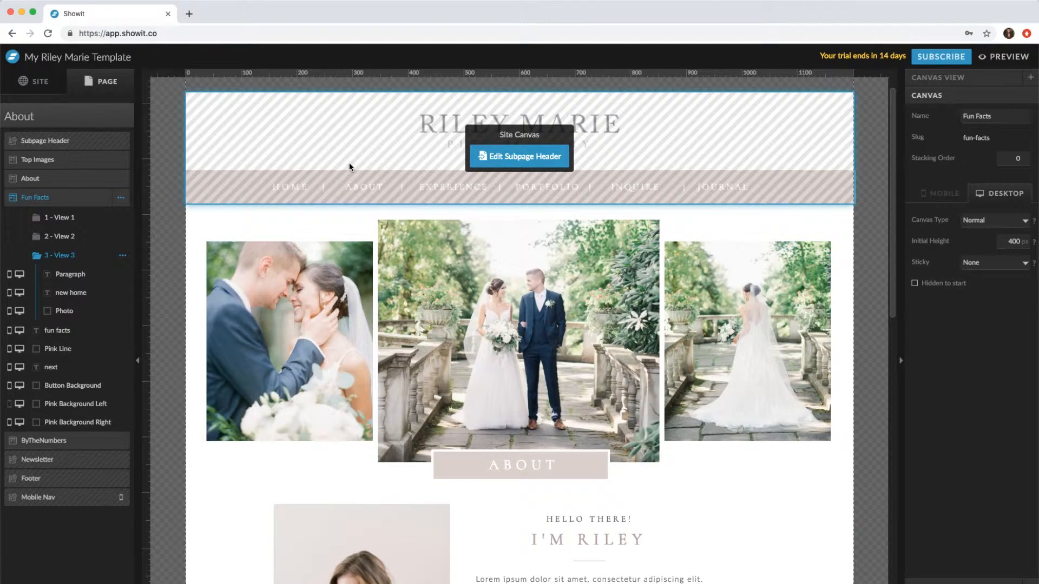
pyautogui.click(354, 145)
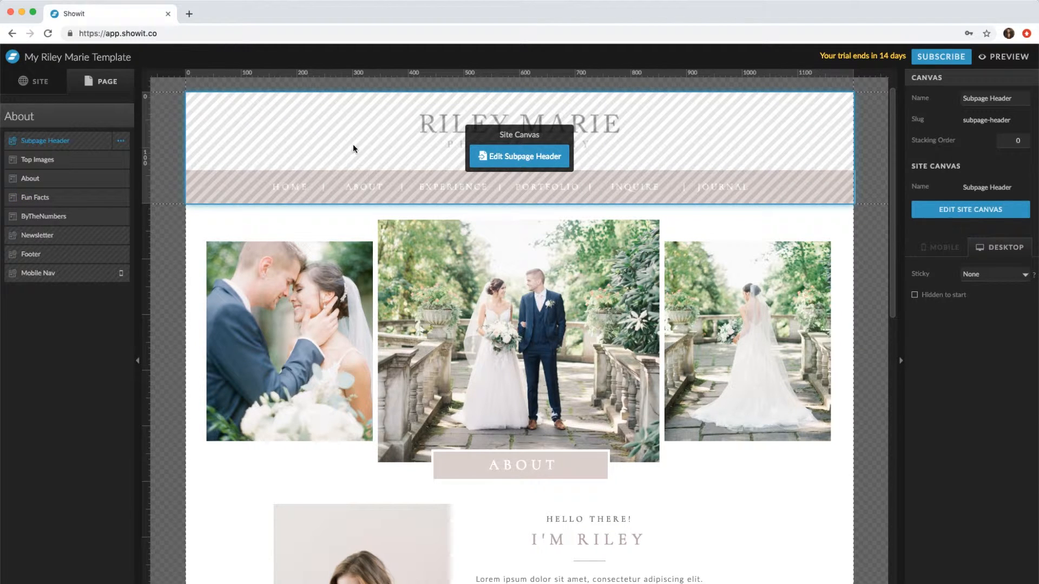
pyautogui.click(506, 161)
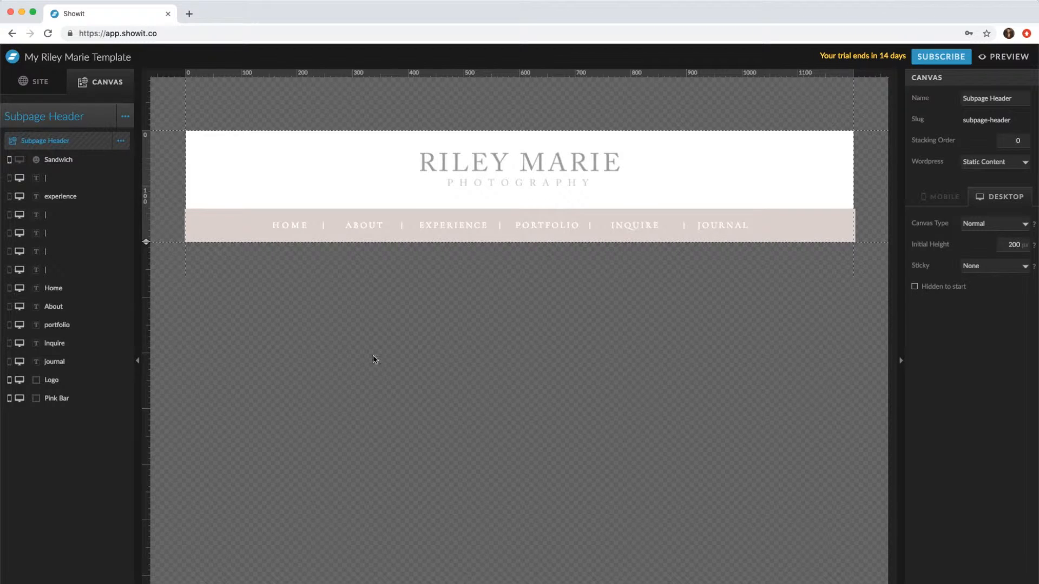
# - Change the ABOUT label in the subpage header's navigation bar to RILEY
pyautogui.doubleClick(373, 227)
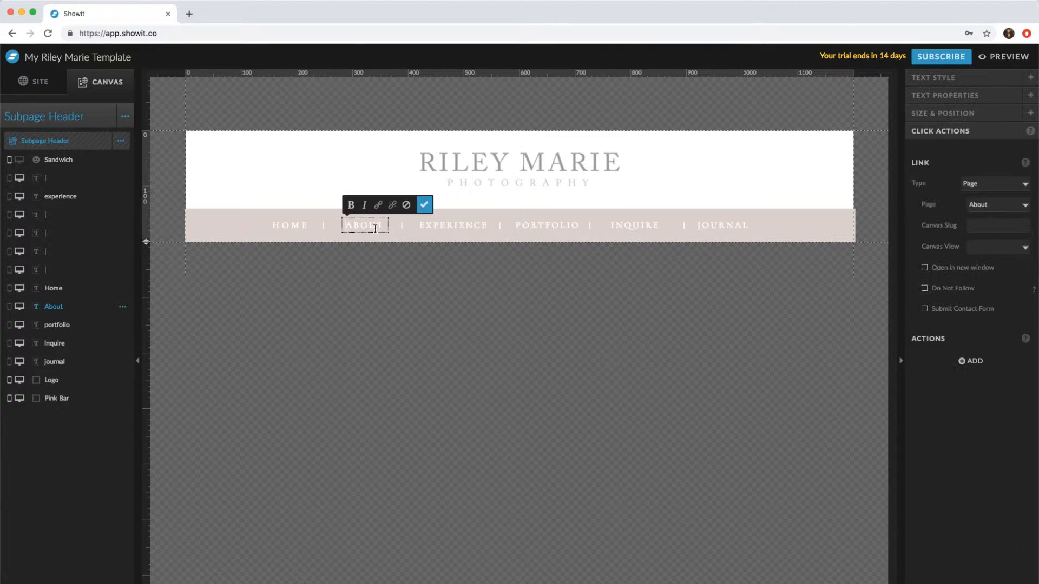
pyautogui.moveTo(383, 227); pyautogui.dragTo(310, 227)
pyautogui.write('RILEY')
pyautogui.click(424, 204)
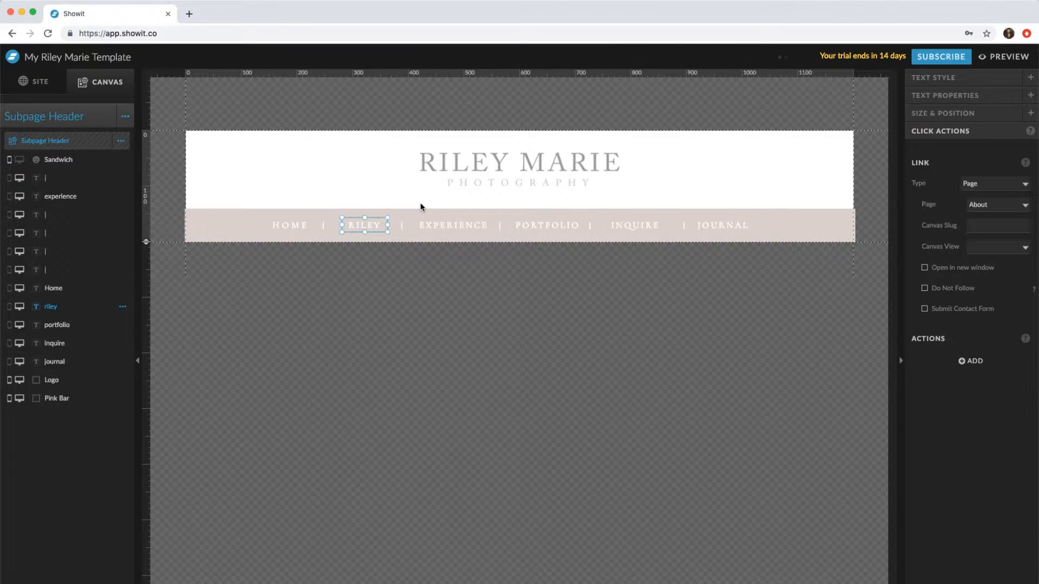
# - Open the Home page and check the About label in its own navigation menu
pyautogui.click(39, 81)
pyautogui.click(37, 220)
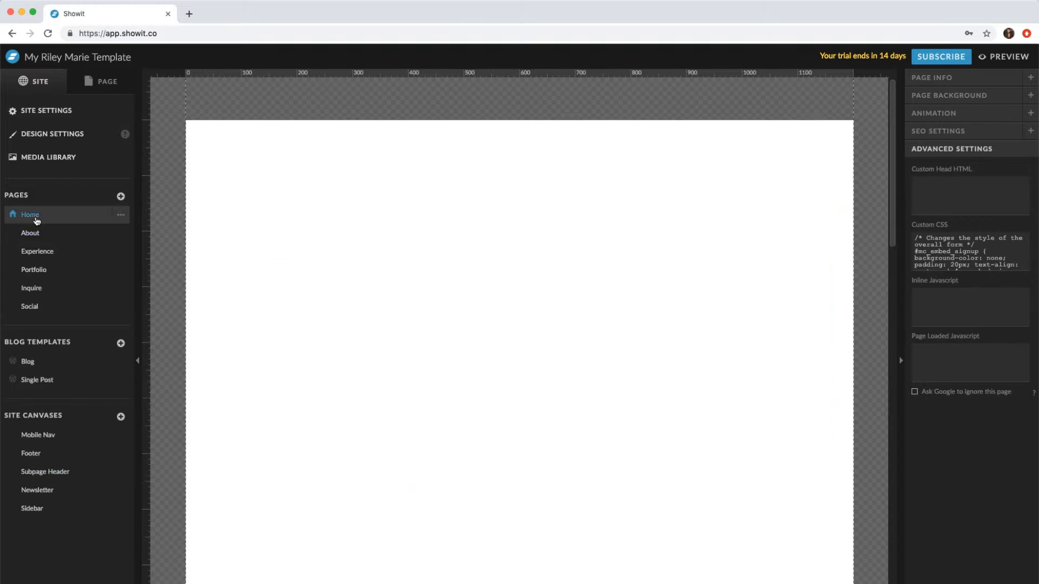
pyautogui.scroll(-3, 319, 248)
pyautogui.scroll(-1, 318, 250)
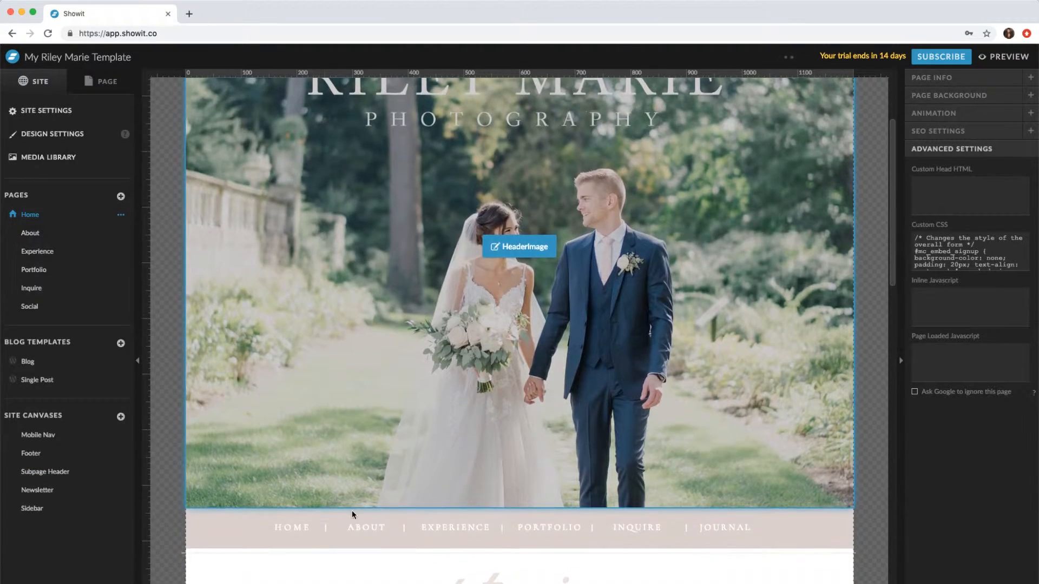
# - Open the About page and check the RILEY label in its subpage header navigation
pyautogui.click(42, 238)
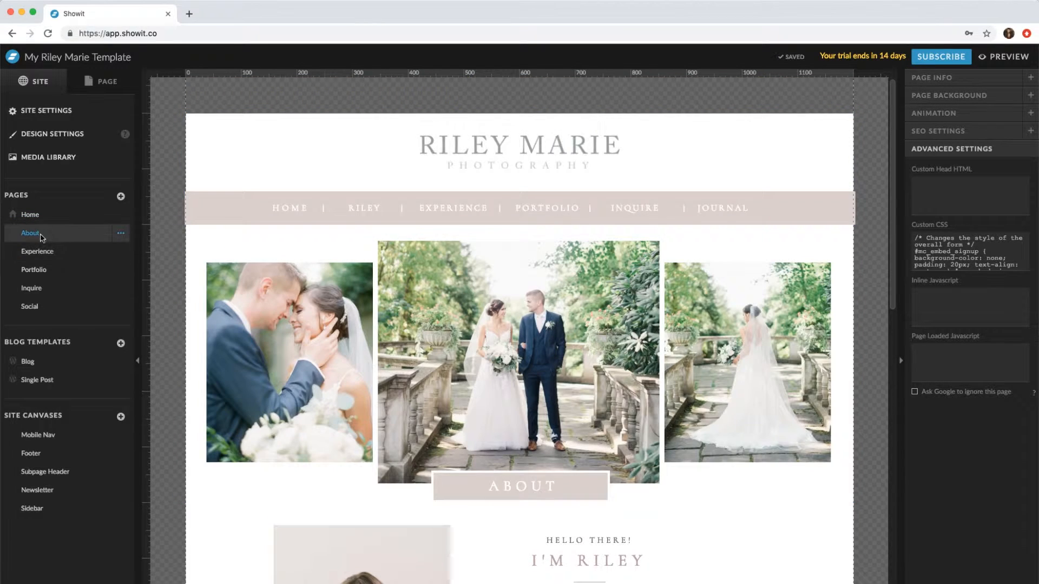
pyautogui.moveTo(327, 221)
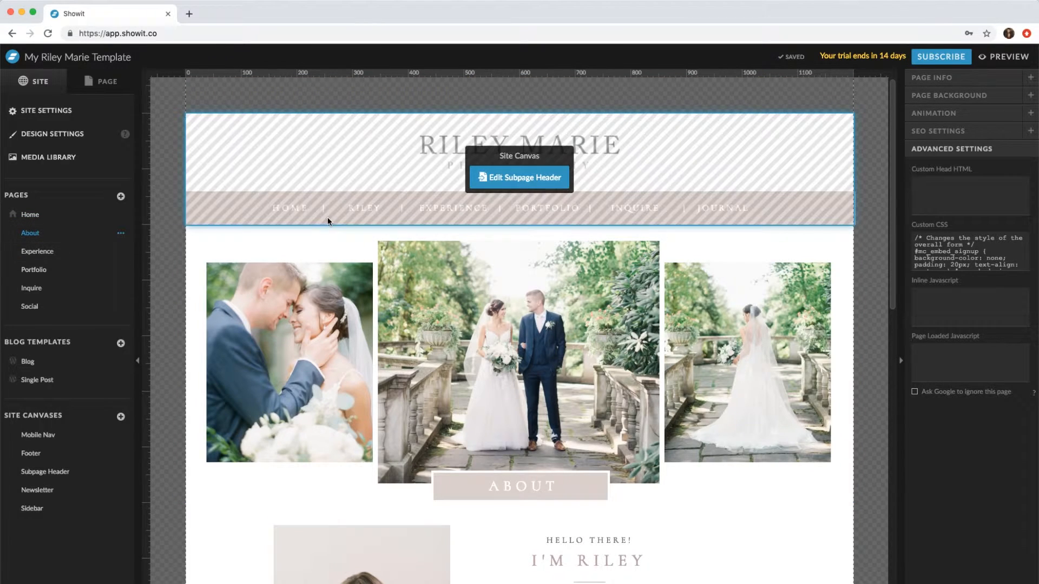
pyautogui.click(363, 211)
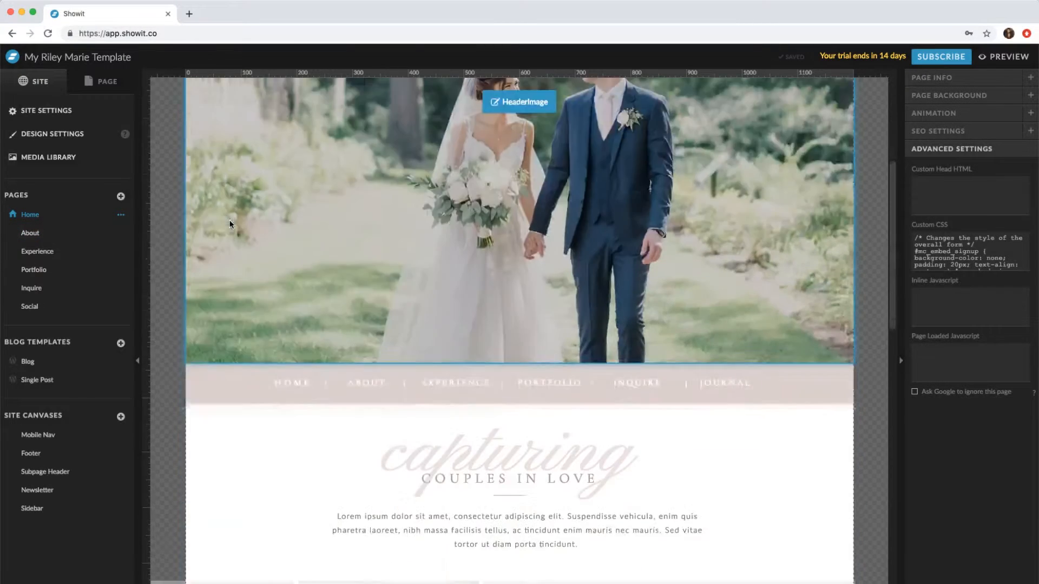
# - Select the Welcome canvas on the Home page and show its list of elements
pyautogui.scroll(-4, 229, 220)
pyautogui.click(246, 280)
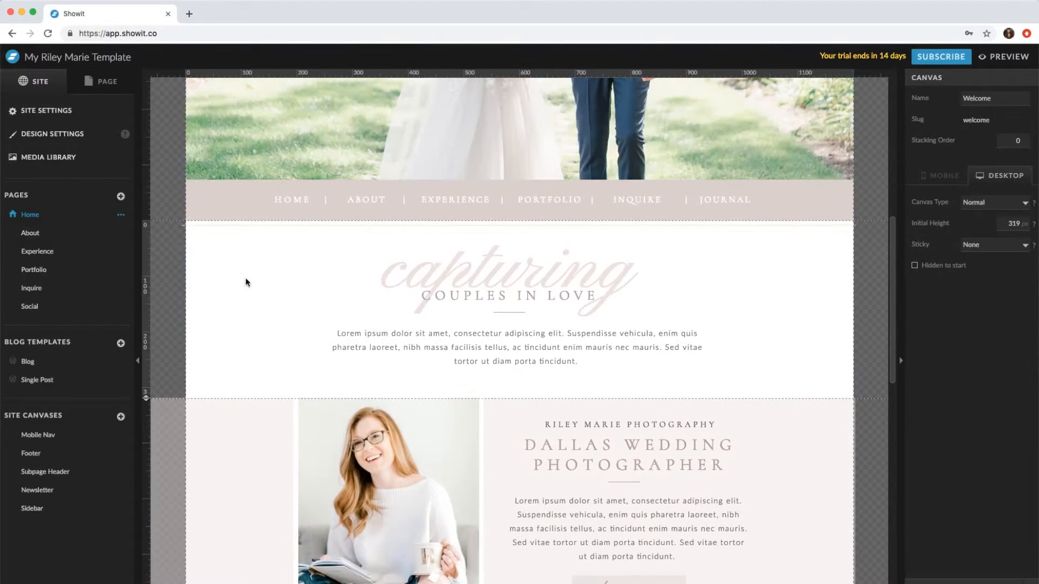
pyautogui.click(102, 81)
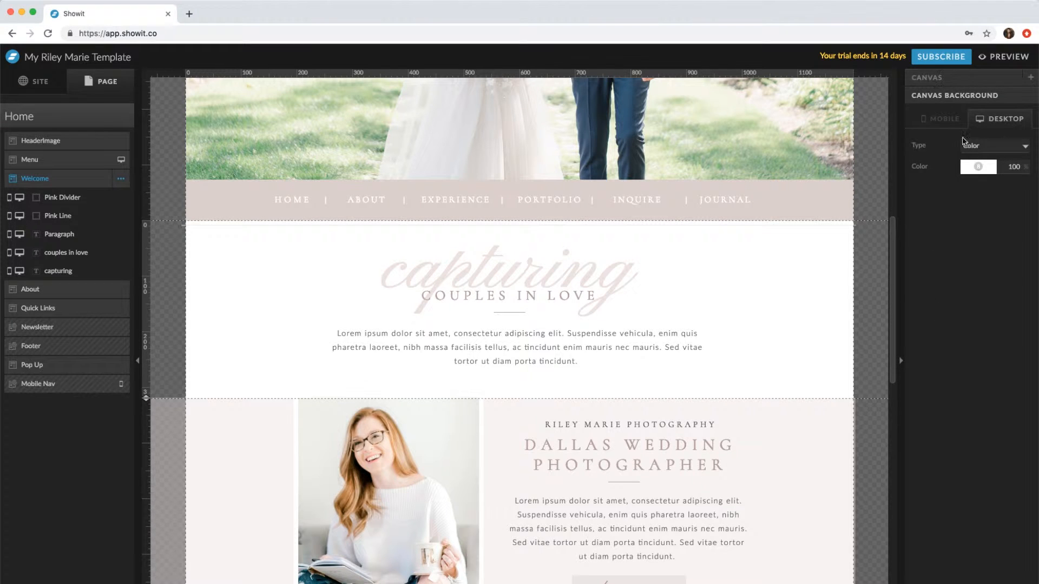
# - Try light gray palette color 6 (#c7c7c7) as the Welcome canvas background, and restore the white background
pyautogui.click(969, 168)
pyautogui.click(1002, 187)
pyautogui.click(1022, 333)
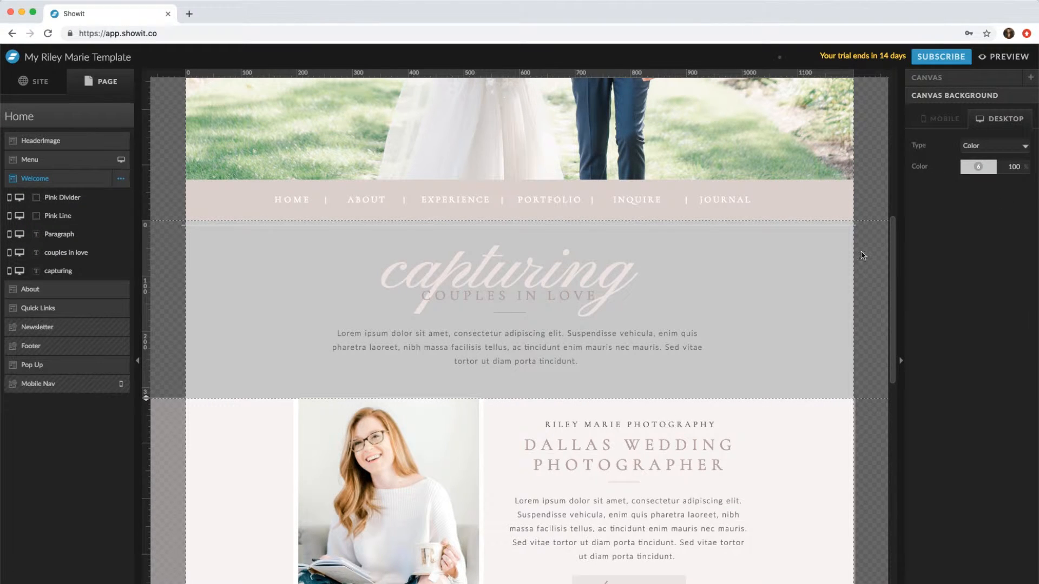
pyautogui.click(967, 170)
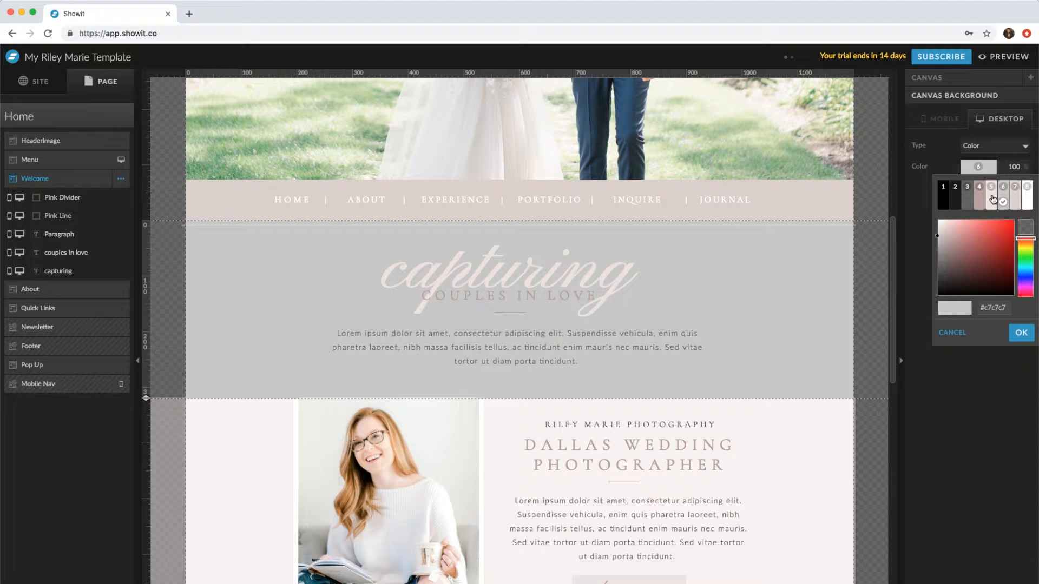
pyautogui.click(1022, 198)
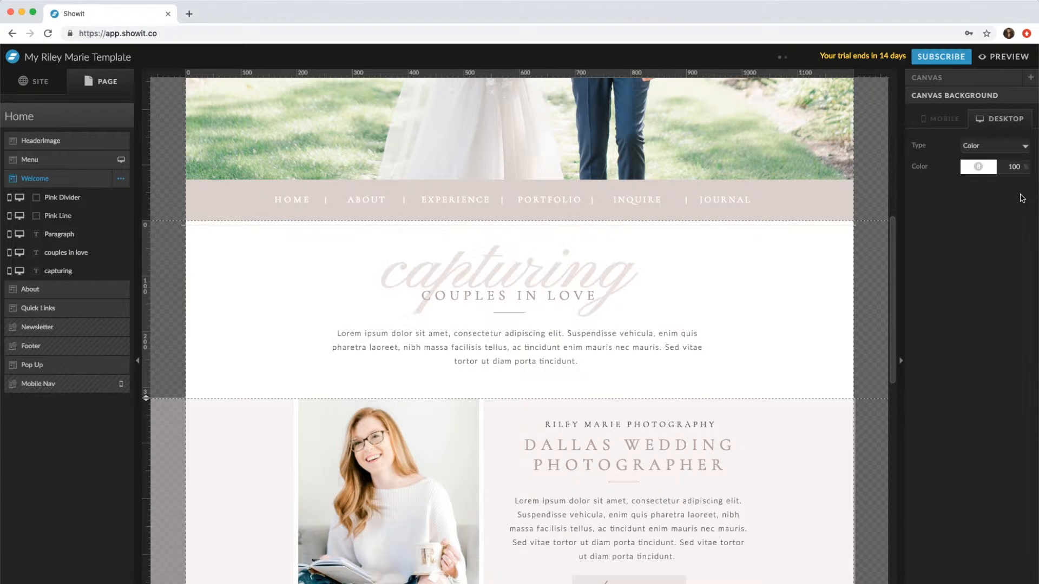
# - Try dark gray palette color 3 (#636363) on the "capturing" title in the Welcome canvas, and restore its pale pink color
pyautogui.click(527, 273)
pyautogui.click(935, 96)
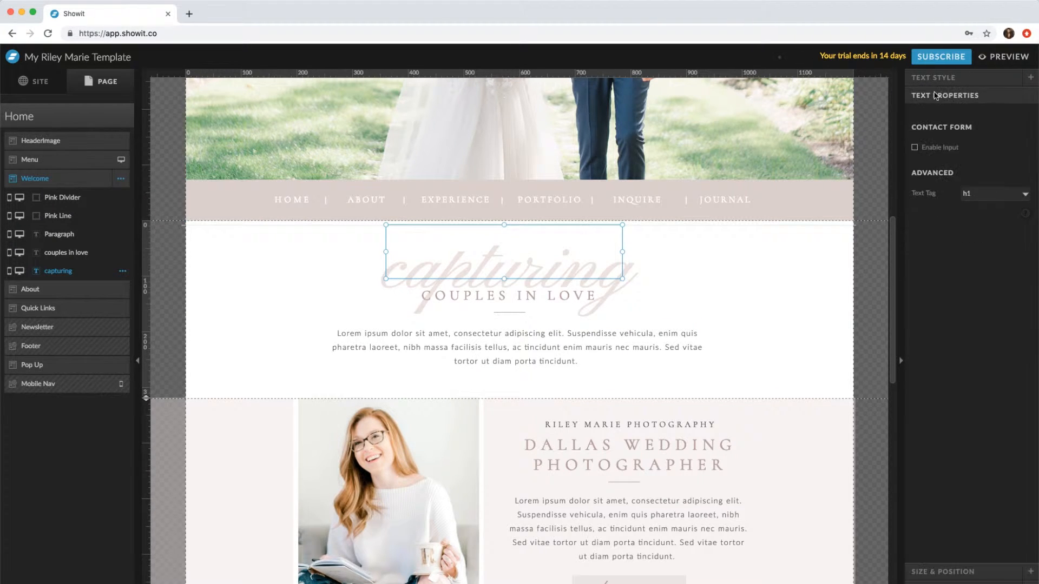
pyautogui.click(945, 78)
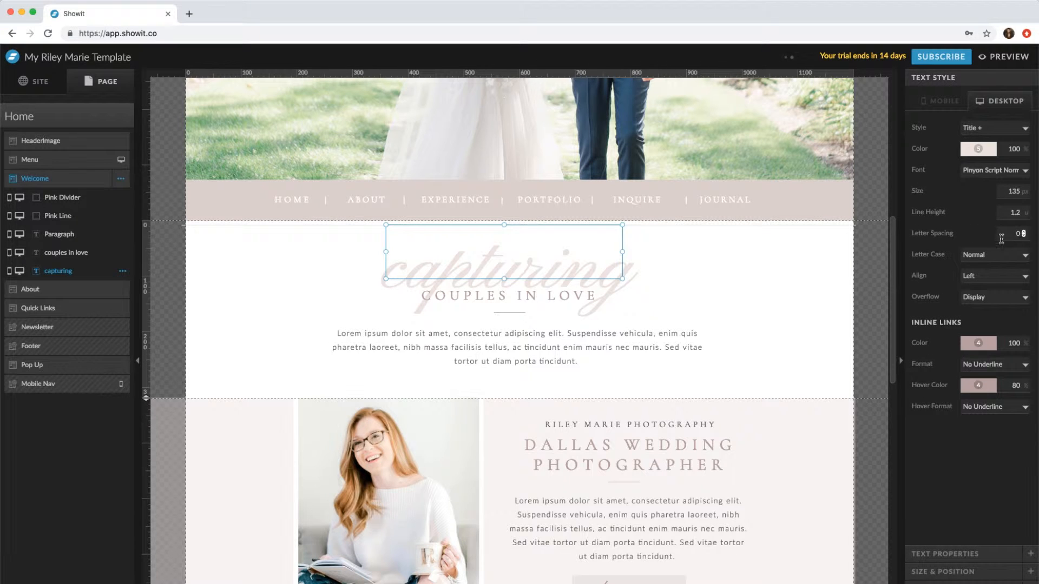
pyautogui.click(972, 149)
pyautogui.click(969, 183)
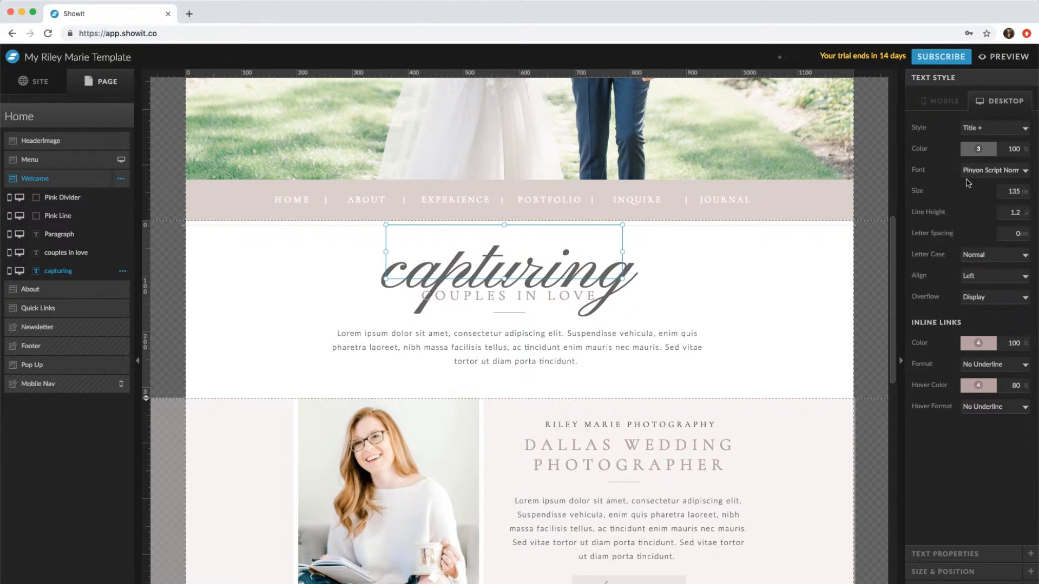
pyautogui.click(979, 149)
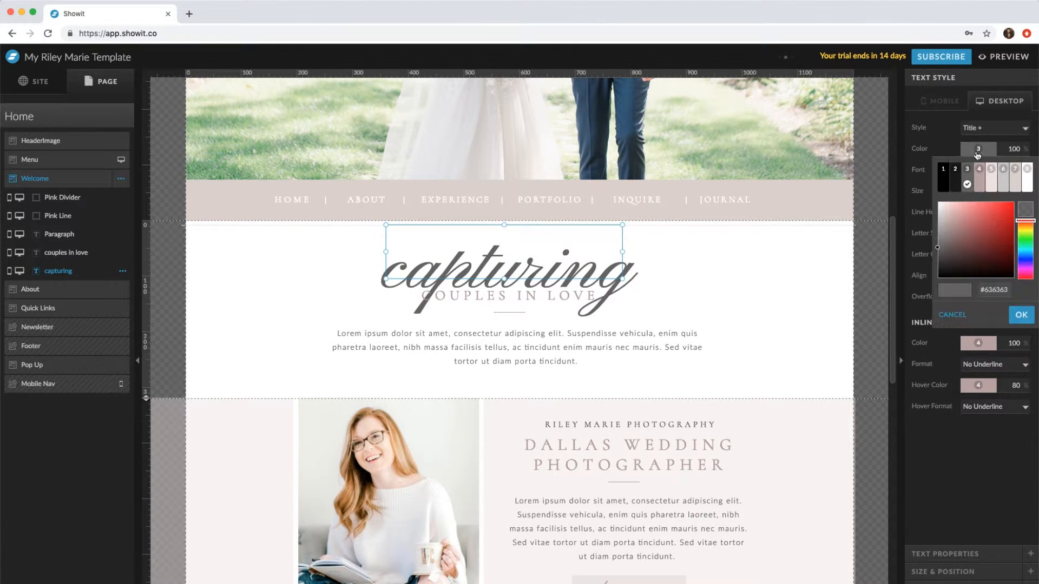
pyautogui.click(979, 184)
# - Try the Courier New font on the "capturing" title, and restore Pinyon Script Normal
pyautogui.click(979, 169)
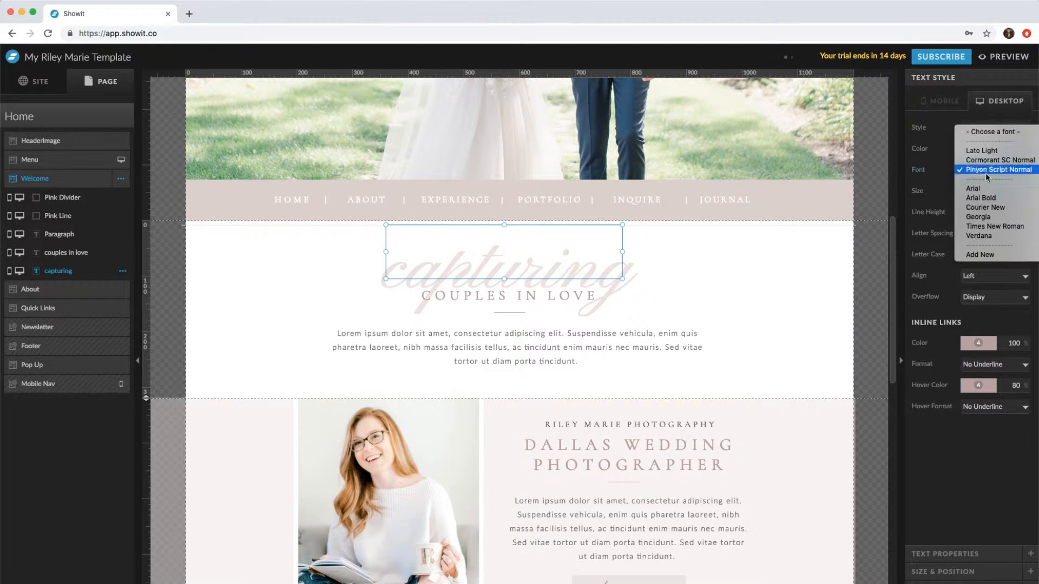
pyautogui.click(986, 208)
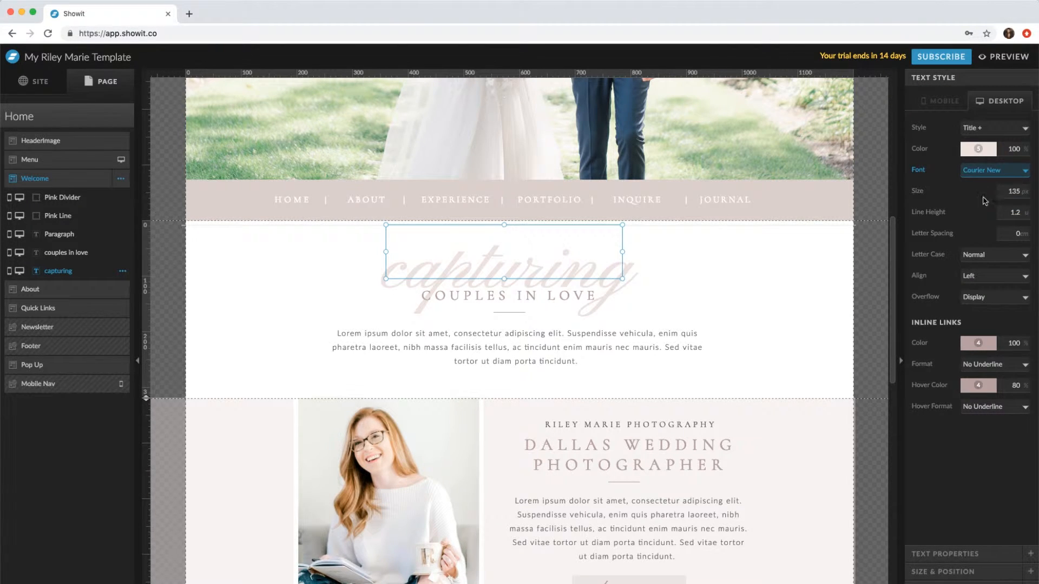
pyautogui.click(983, 179)
pyautogui.click(981, 133)
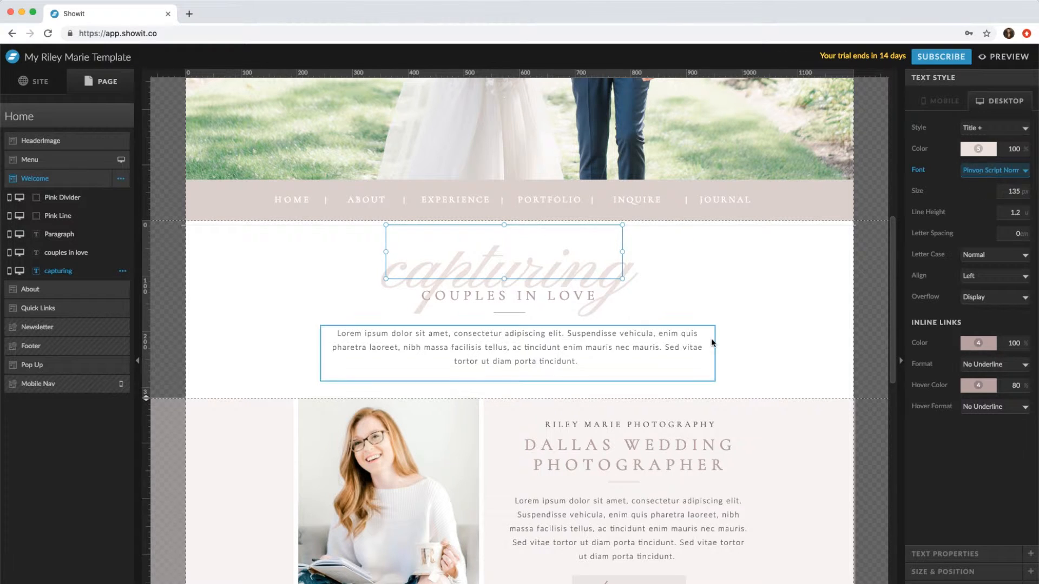
# - Deselect the title and look through the uploaded files offered for adding elements, without adding any
pyautogui.click(785, 318)
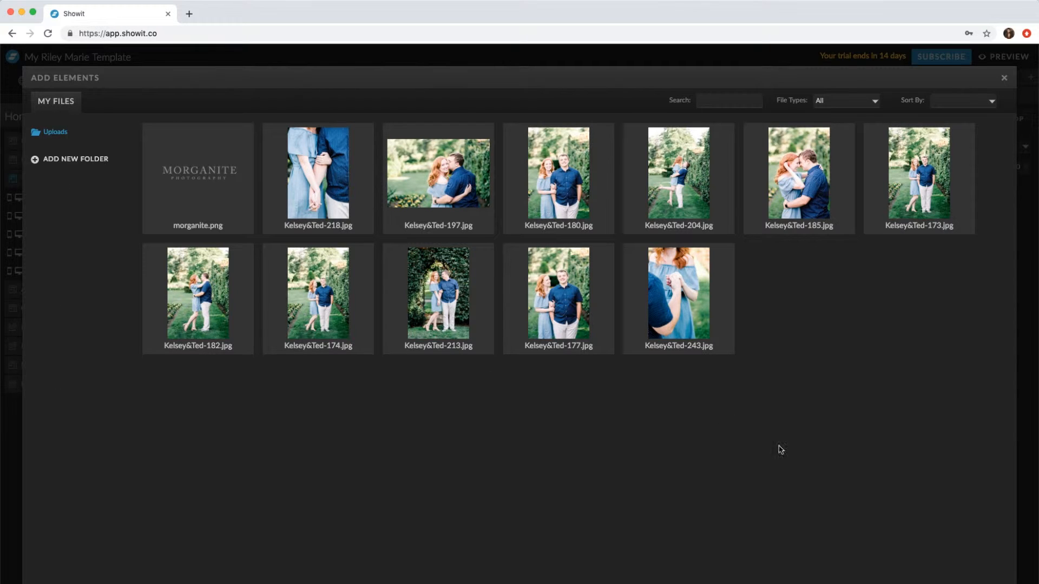
pyautogui.press('Escape')
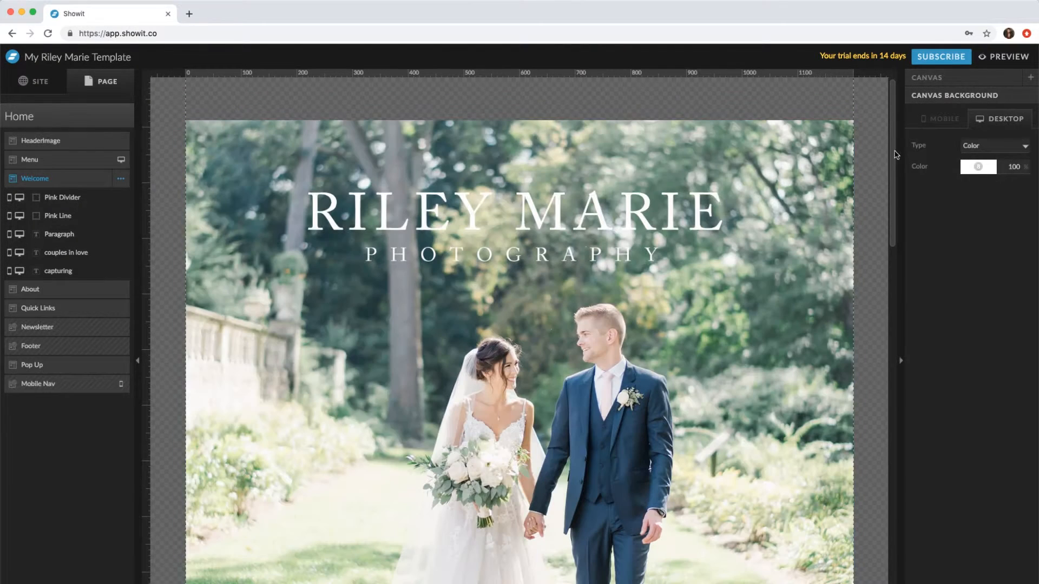
# - Preview the site's Home page, dismiss the newsletter pop-up, and look over the page down and back up
pyautogui.click(998, 59)
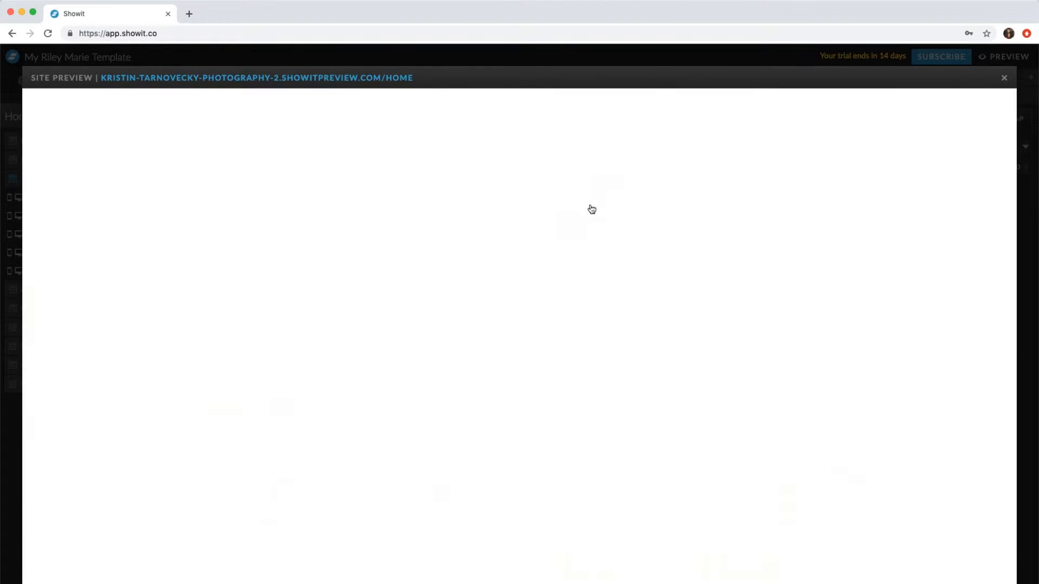
pyautogui.scroll(-15, 593, 209)
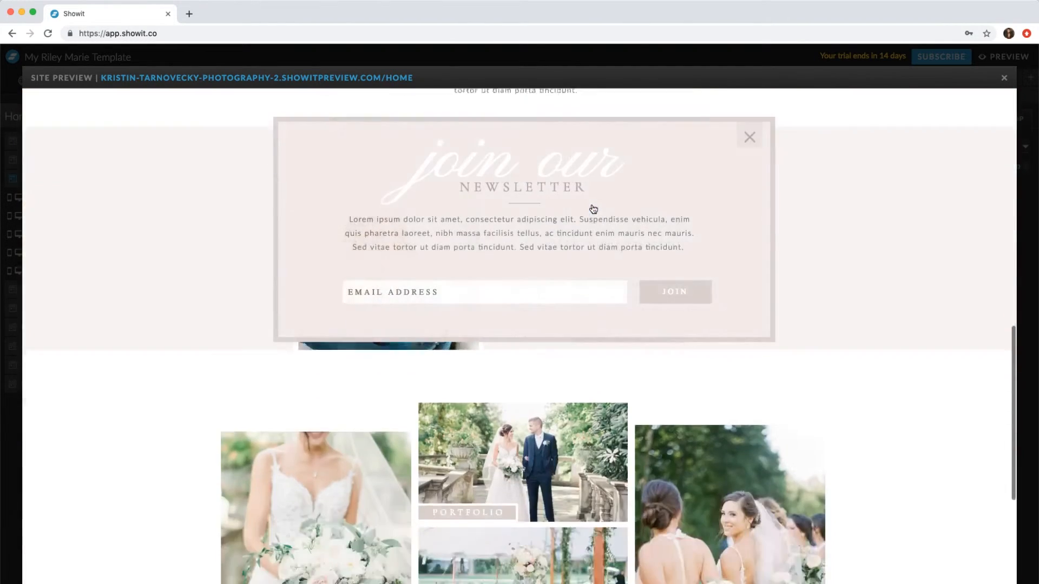
pyautogui.scroll(-5, 592, 210)
pyautogui.click(750, 137)
pyautogui.scroll(7, 508, 222)
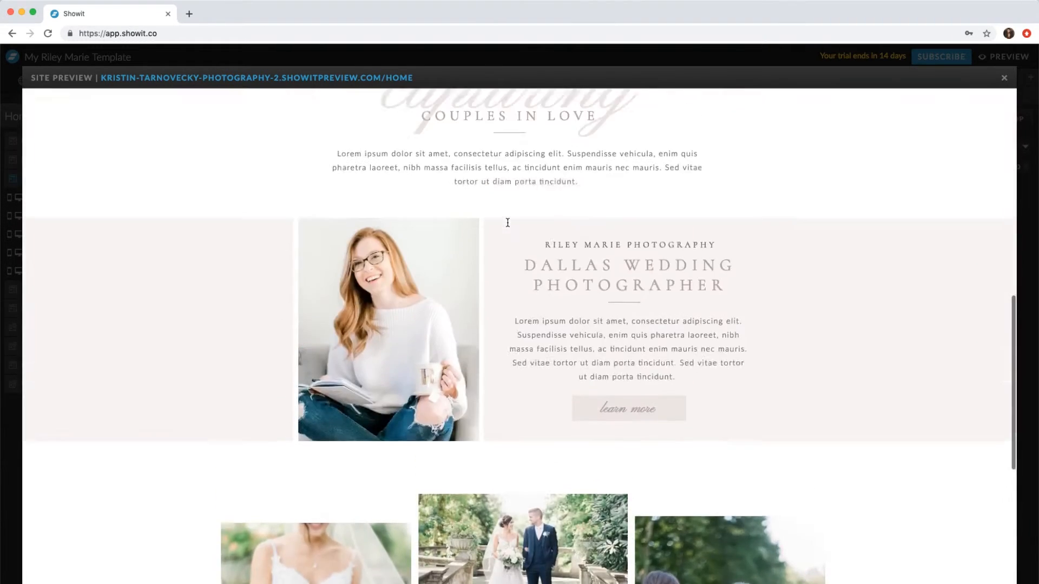
pyautogui.scroll(10, 508, 222)
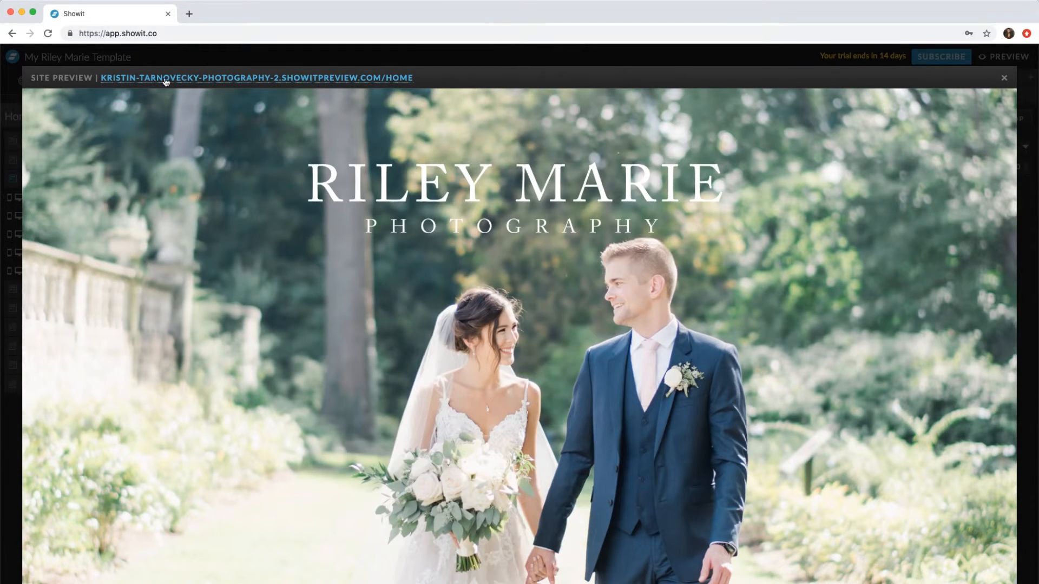
# - View the preview site in its own browser tab, dismiss the newsletter pop-up, and return to the editor with the preview closed
pyautogui.click(215, 81)
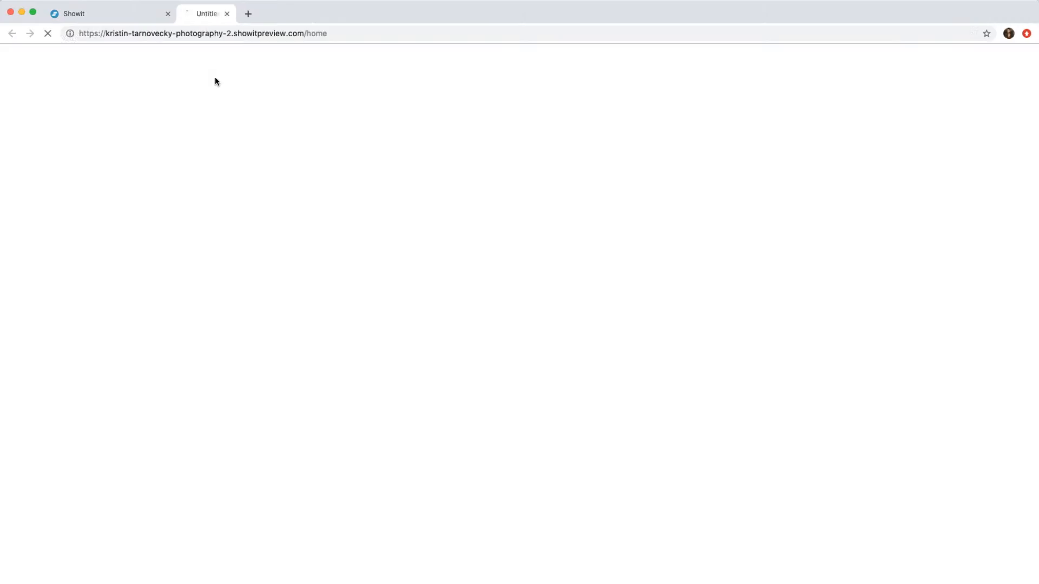
pyautogui.scroll(-10, 497, 136)
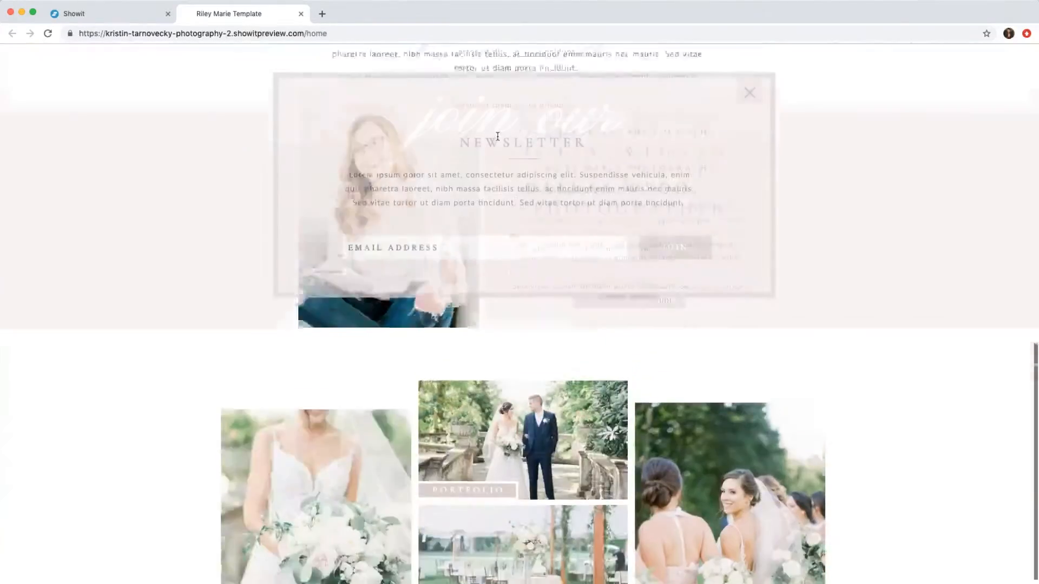
pyautogui.scroll(-5, 497, 136)
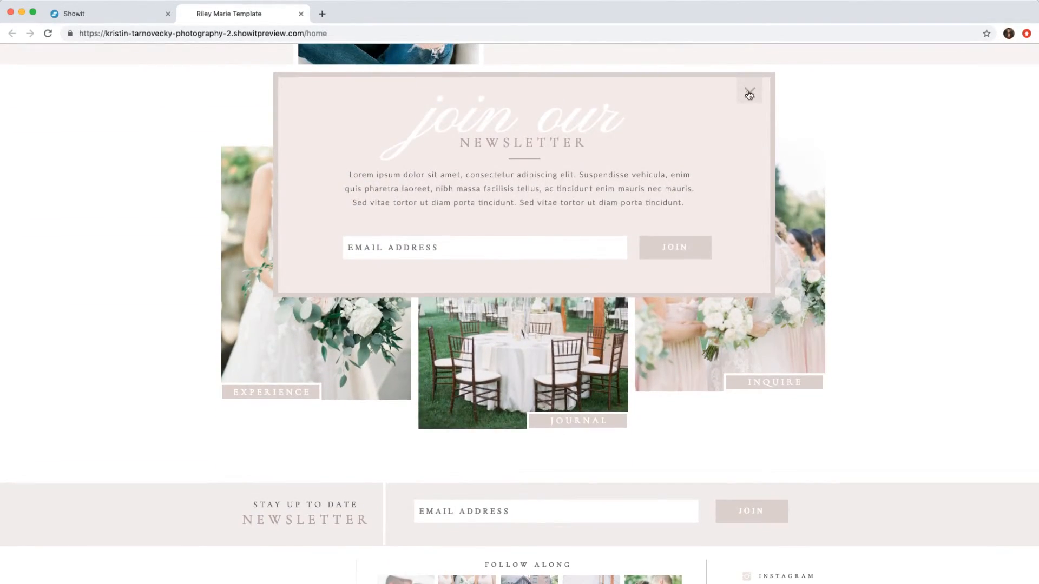
pyautogui.click(749, 95)
pyautogui.scroll(15, 294, 178)
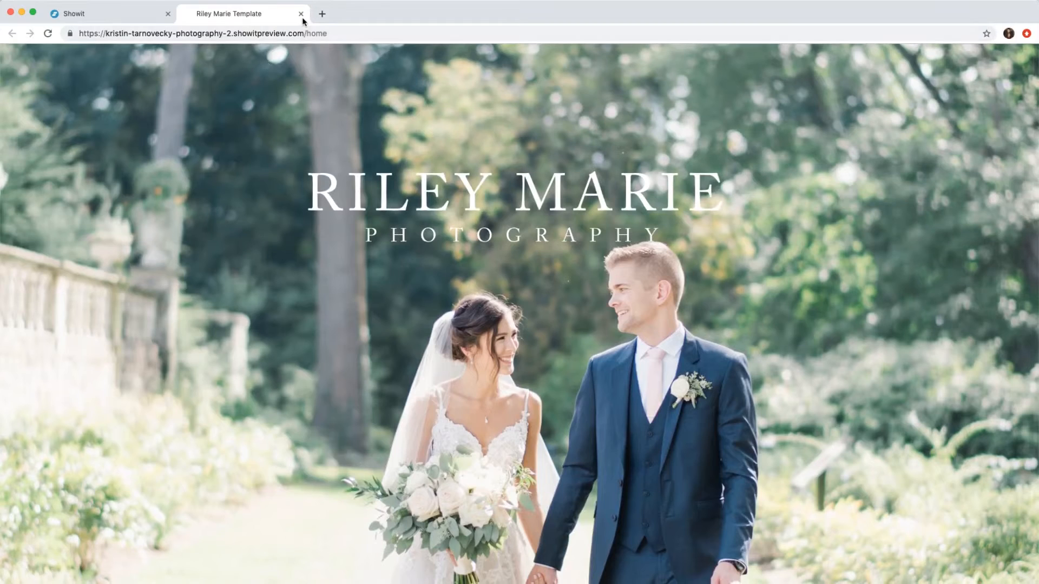
pyautogui.click(302, 15)
pyautogui.click(1005, 77)
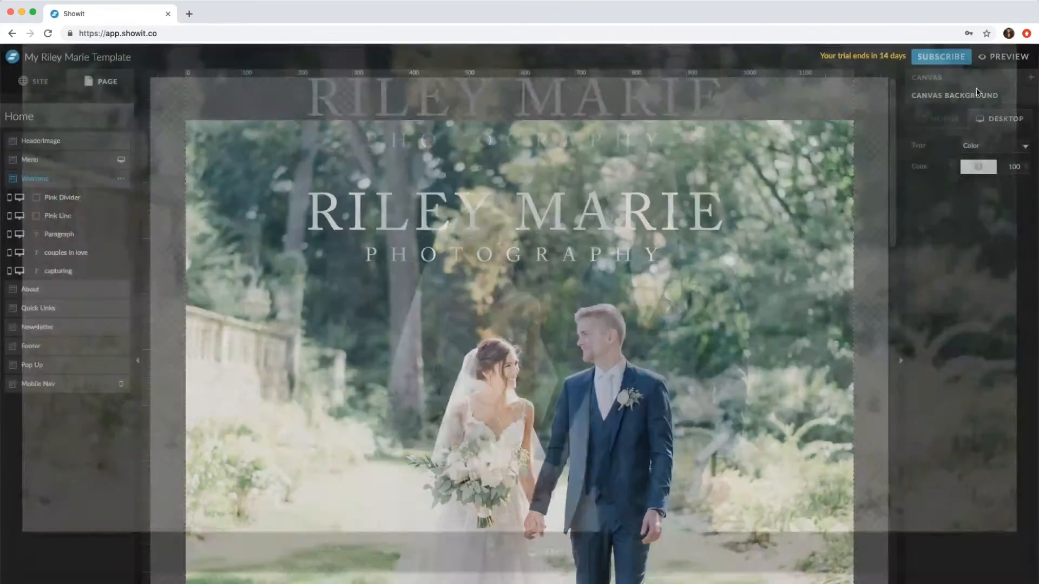
# - View the uploaded images in the site's media library and close it
pyautogui.click(40, 82)
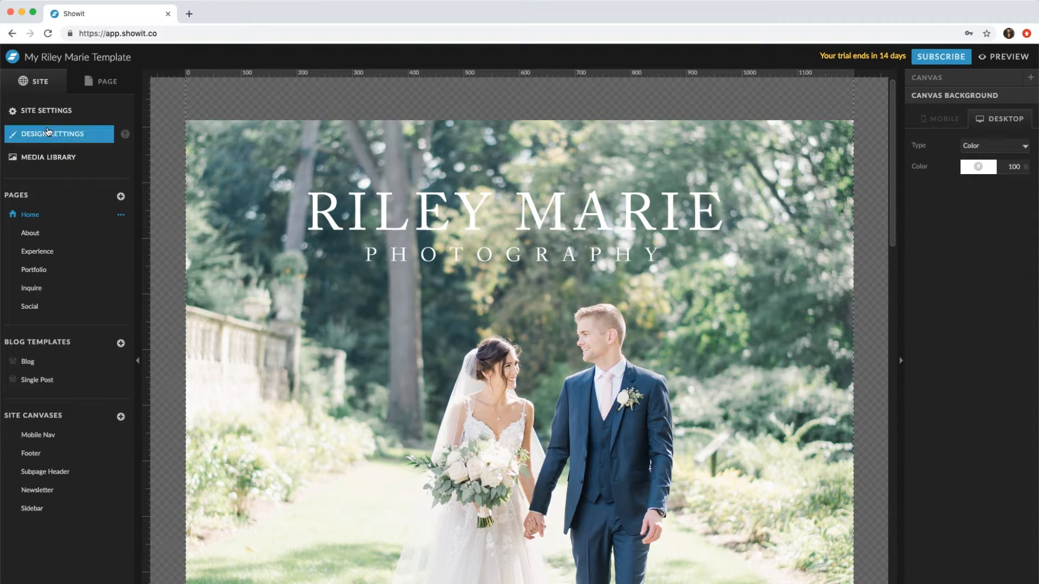
pyautogui.click(47, 161)
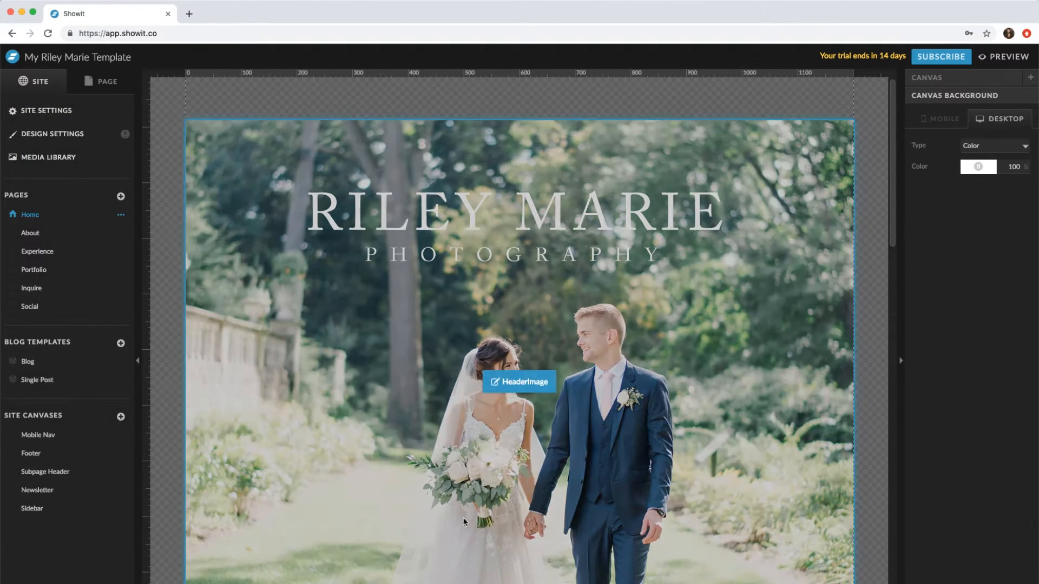
pyautogui.click(39, 156)
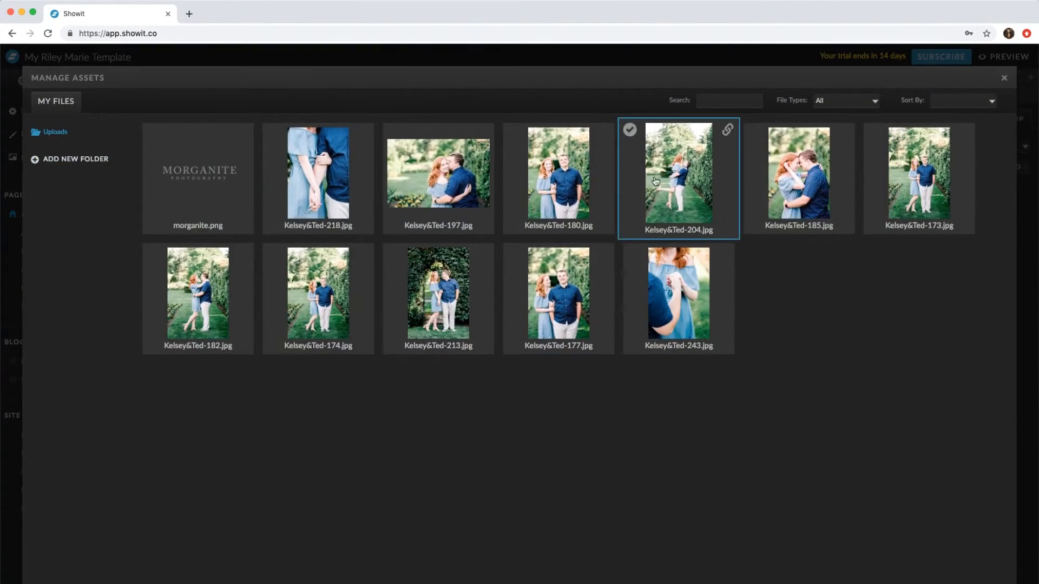
pyautogui.click(1004, 79)
# - Review the design settings for the color palette, type styles and fonts, and close them
pyautogui.click(54, 137)
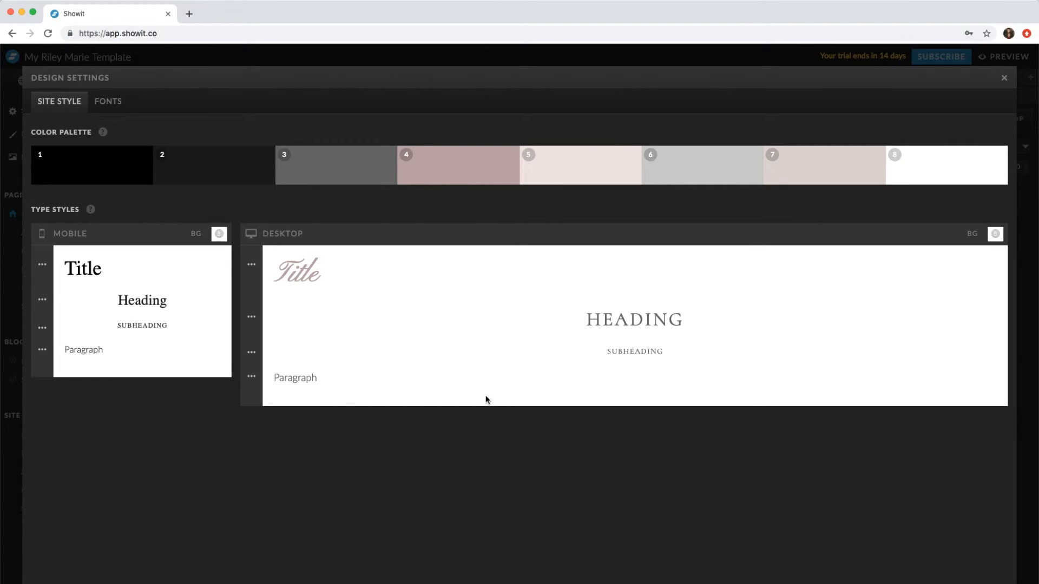
pyautogui.click(108, 102)
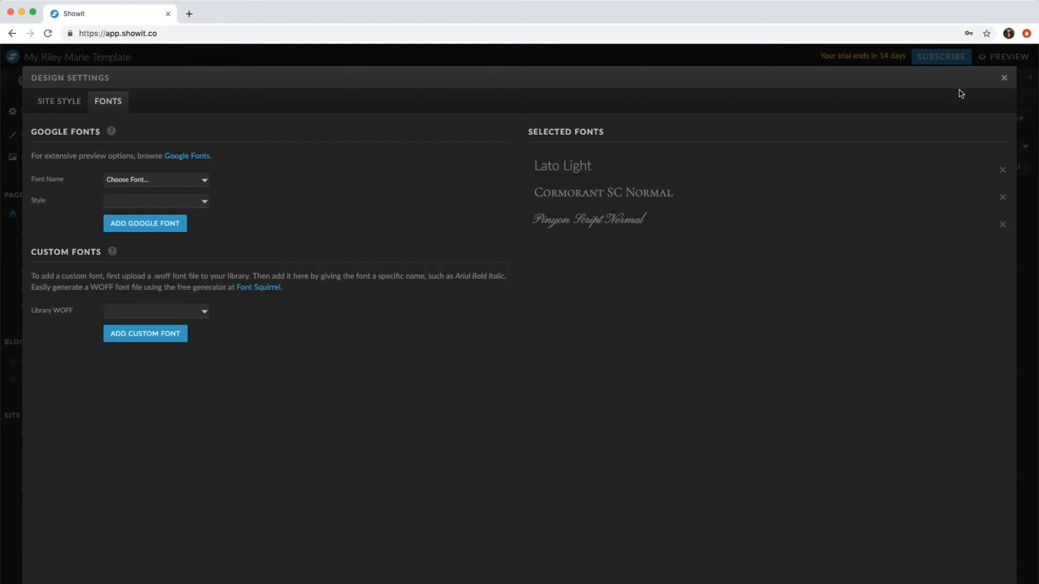
pyautogui.click(1004, 77)
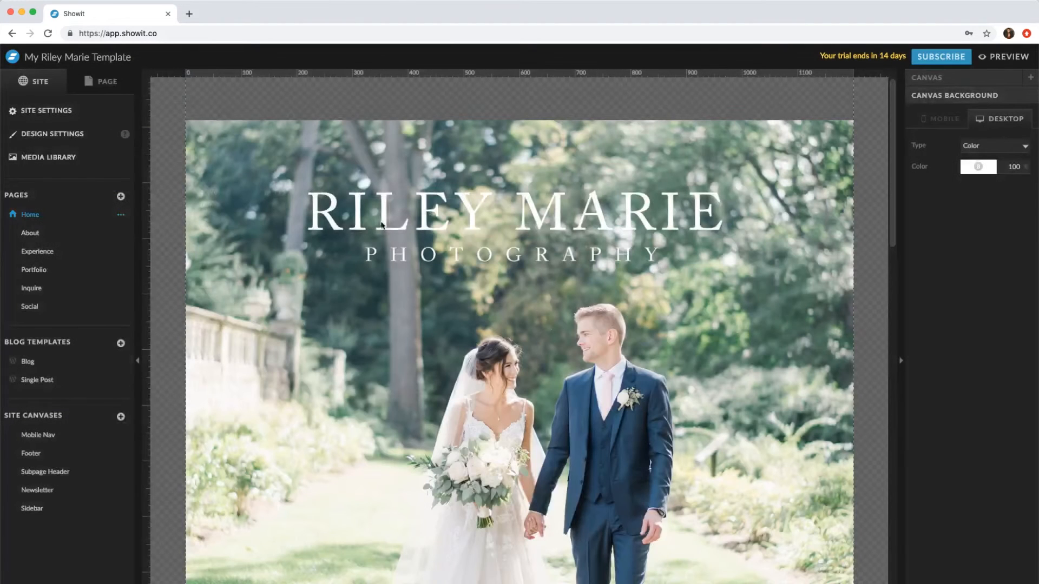
# - Review the site settings for Site Info, Blog and Third Party in turn, and close them
pyautogui.click(55, 120)
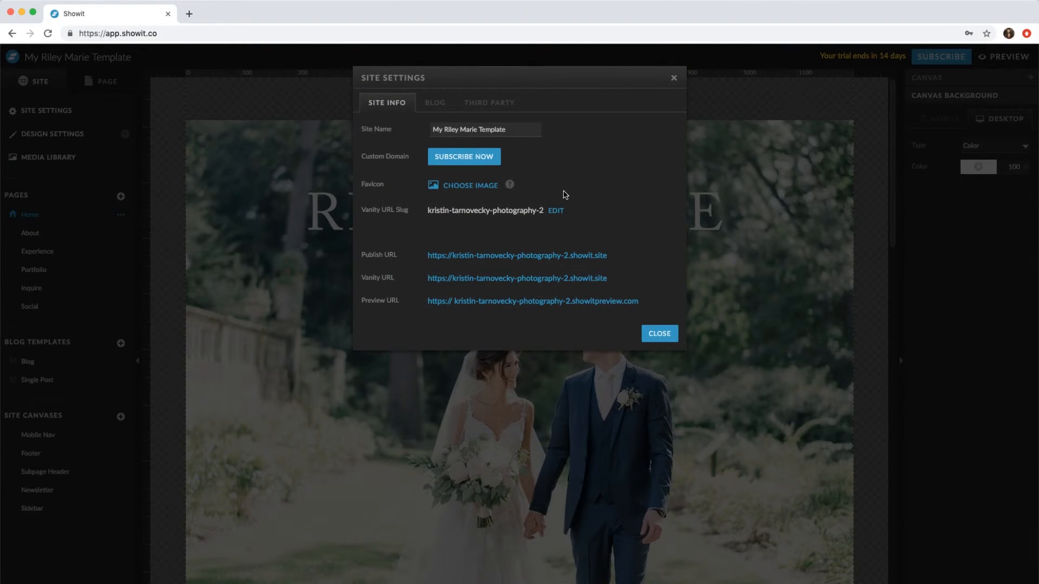
pyautogui.click(434, 105)
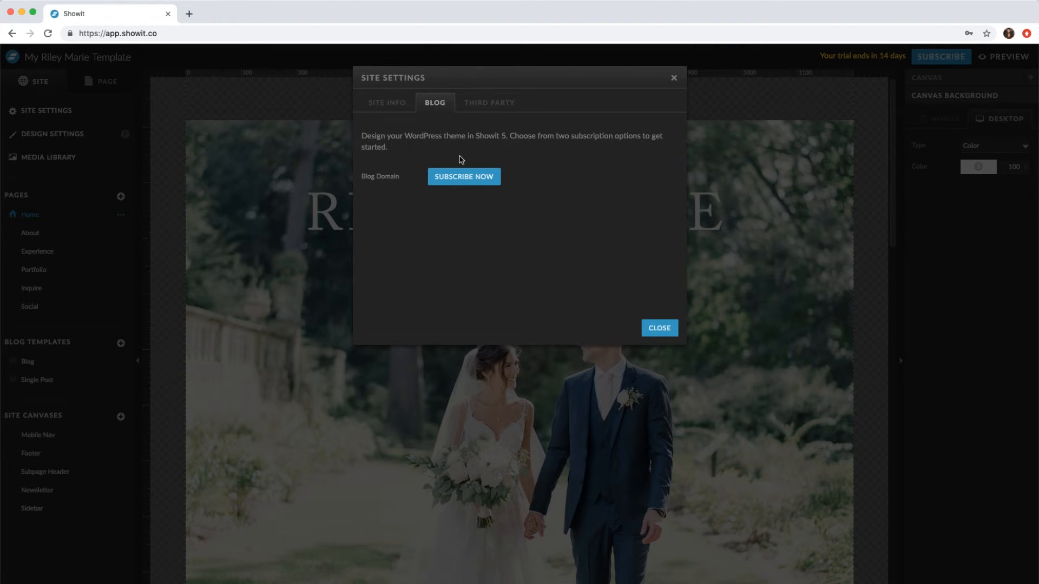
pyautogui.click(481, 109)
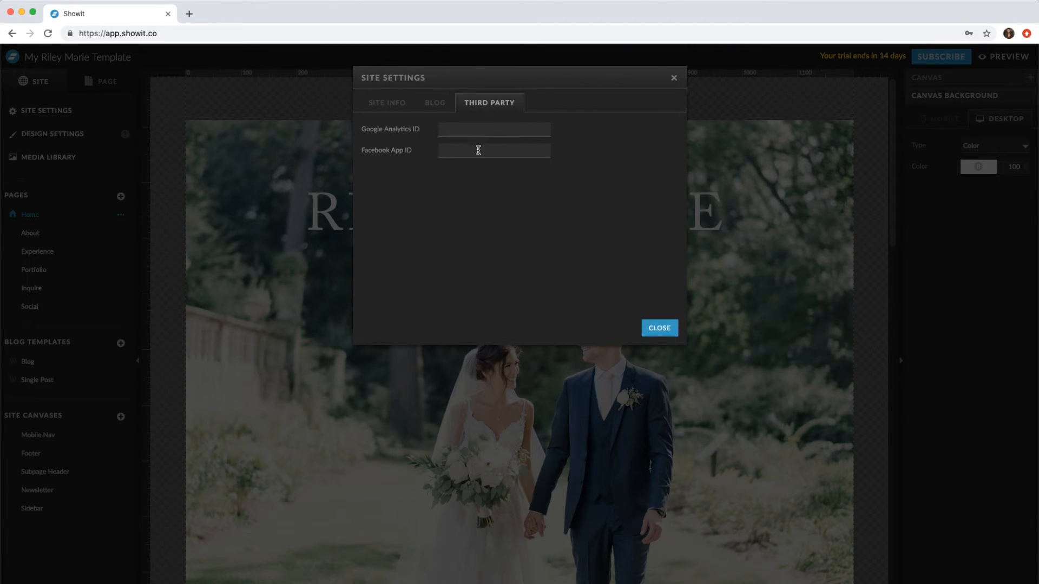
pyautogui.click(673, 79)
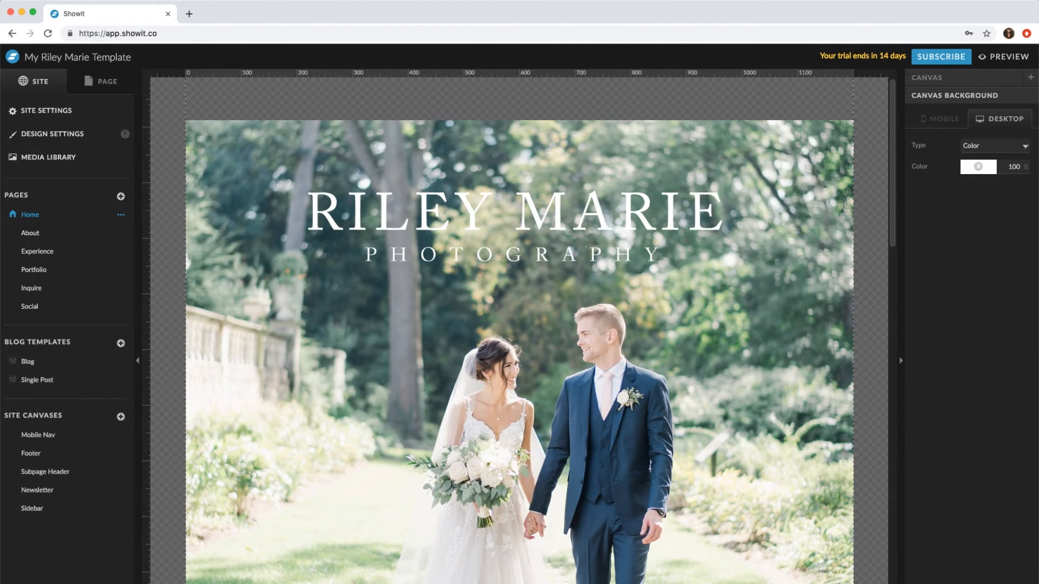
# - View the Account options and close them
pyautogui.click(12, 57)
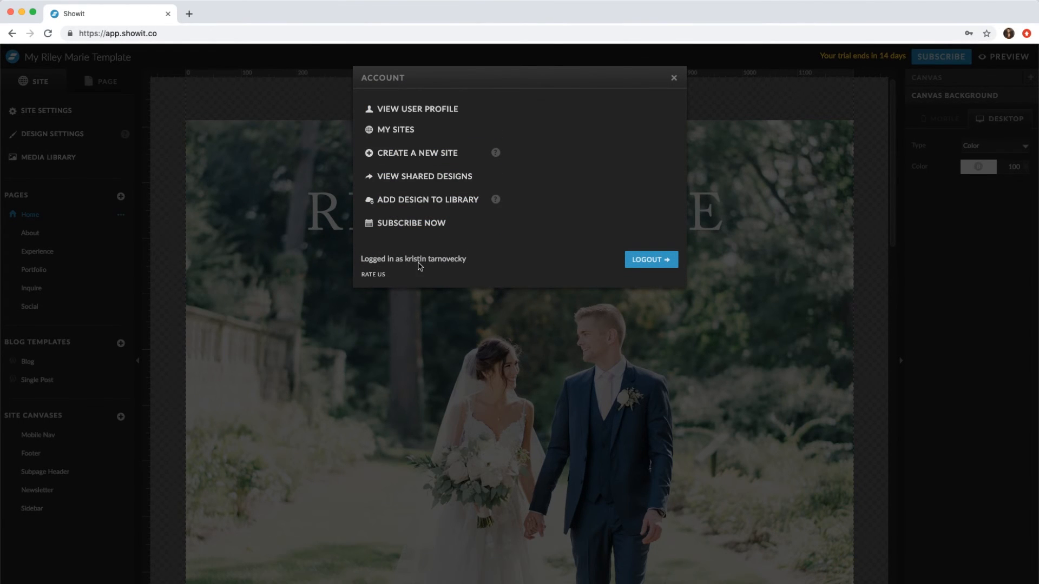
pyautogui.click(675, 79)
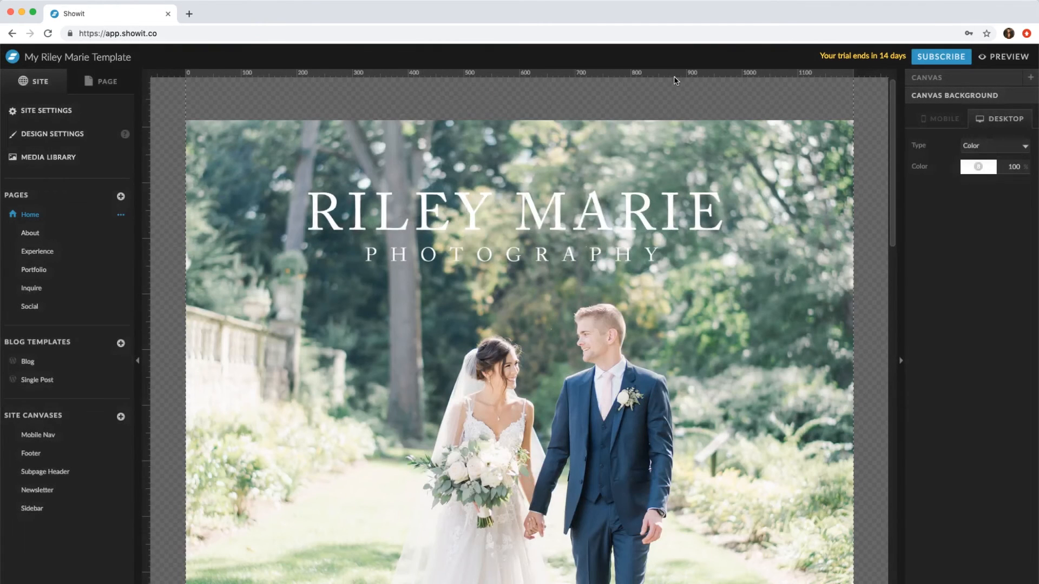